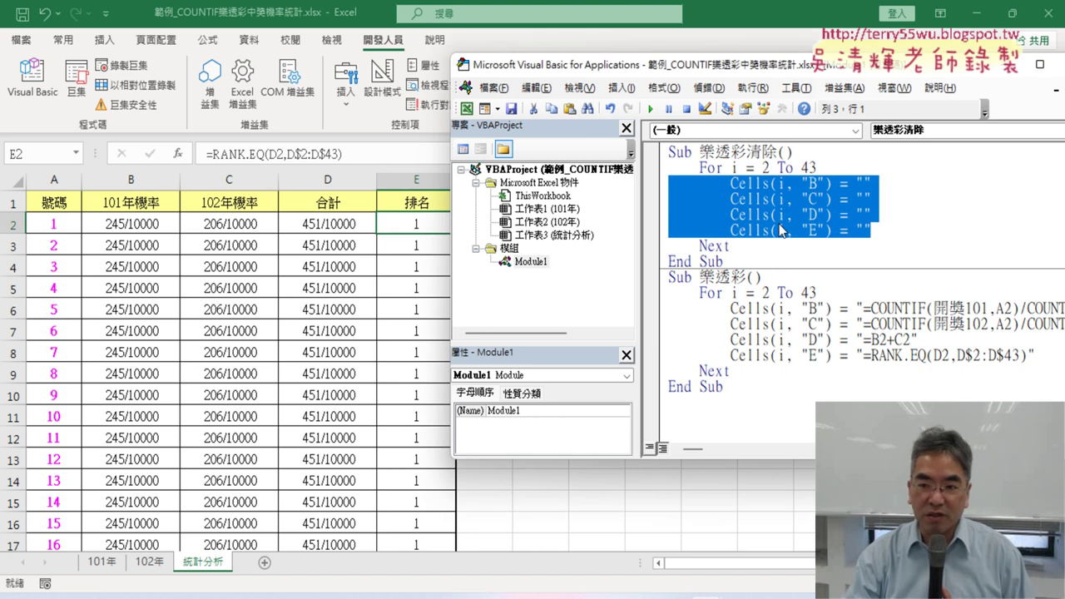
- Explain the 樂透彩清除 loop by highlighting i and Cells(i, "B"), then bring up the Debug (偵錯) menu
{"action": "left_click", "coordinate": [735, 230]}
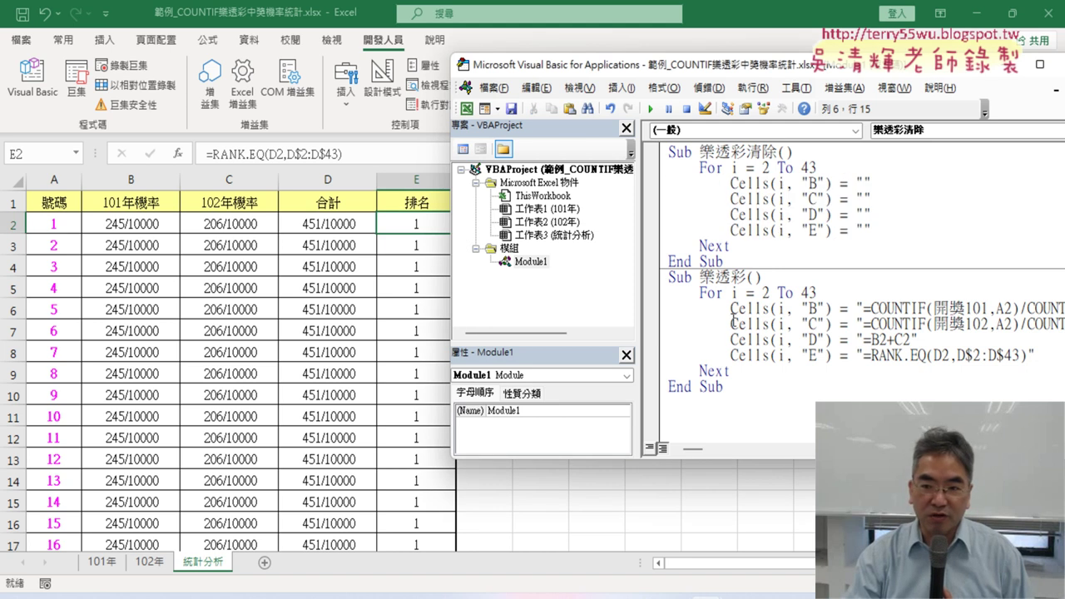
{"action": "left_click", "coordinate": [779, 214]}
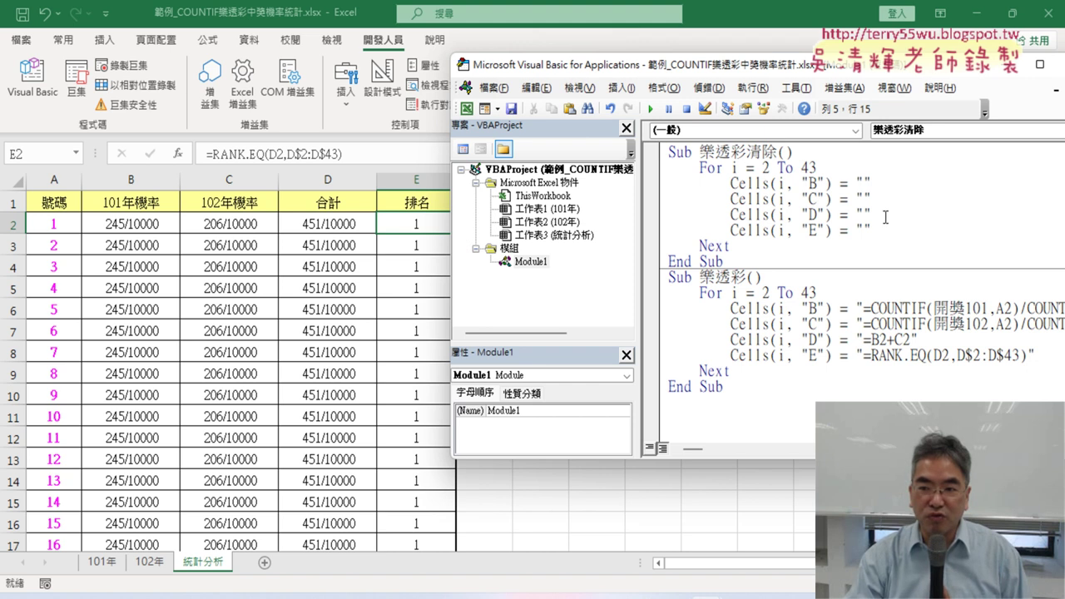
{"action": "left_click_drag", "start_coordinate": [734, 184], "coordinate": [836, 183]}
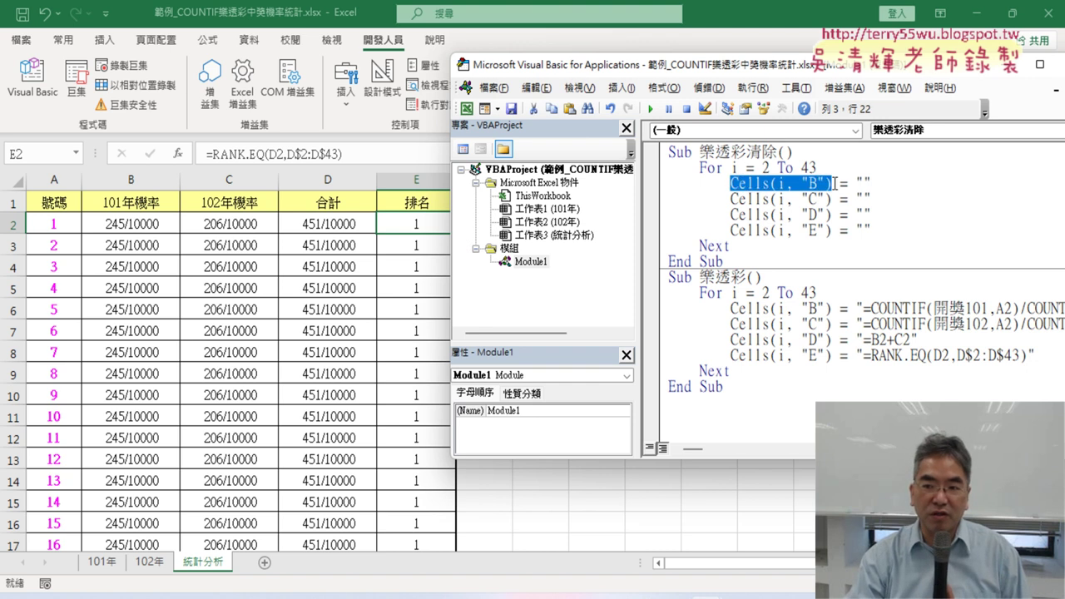
{"action": "double_click", "coordinate": [734, 169]}
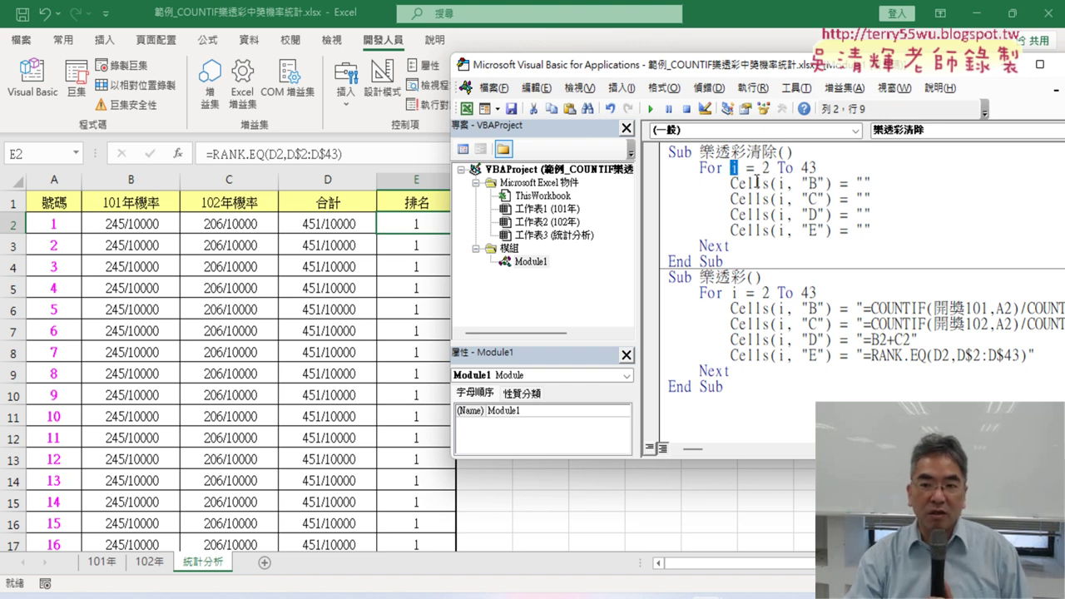
{"action": "double_click", "coordinate": [782, 184]}
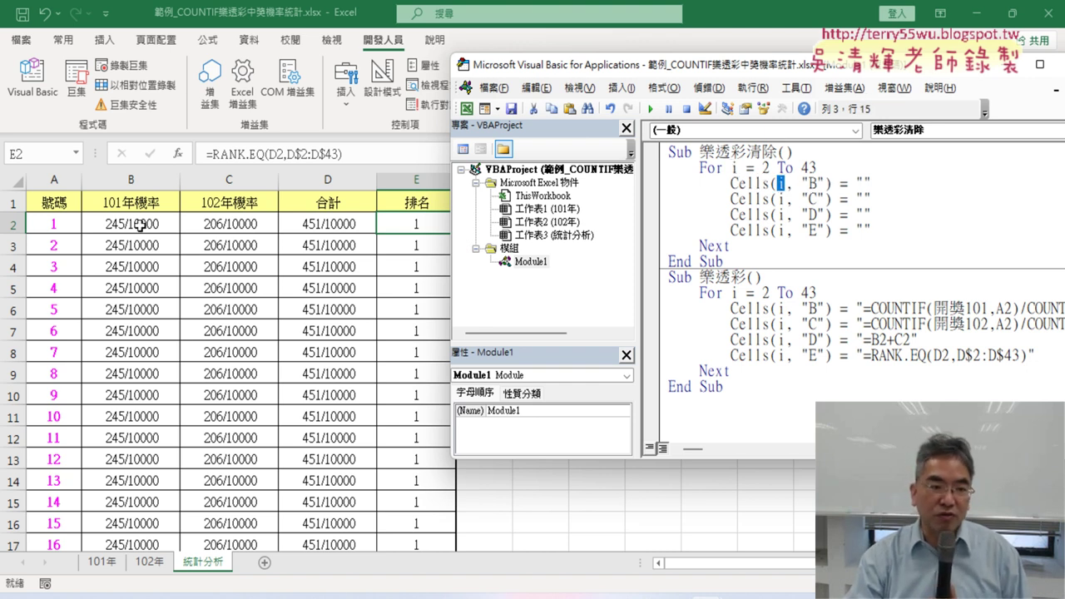
{"action": "left_click_drag", "start_coordinate": [827, 183], "coordinate": [801, 183]}
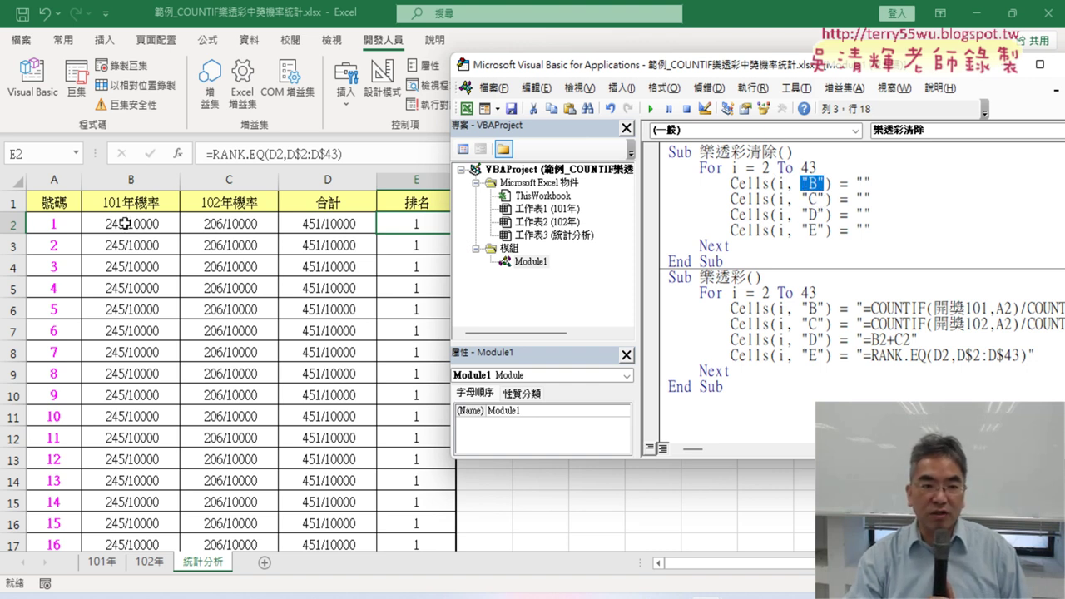
{"action": "left_click", "coordinate": [809, 199]}
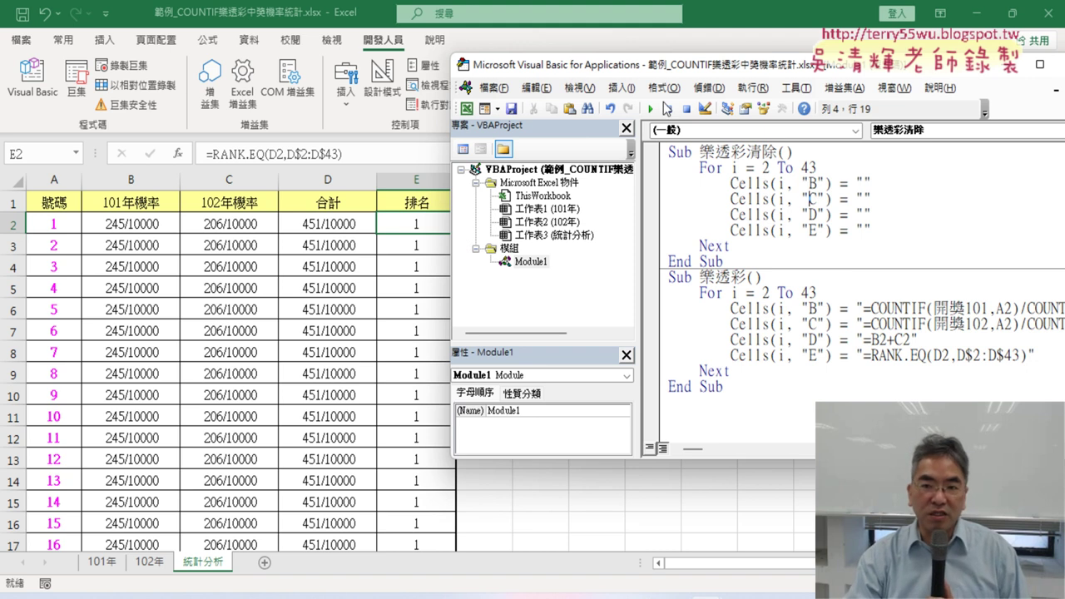
{"action": "left_click", "coordinate": [730, 91]}
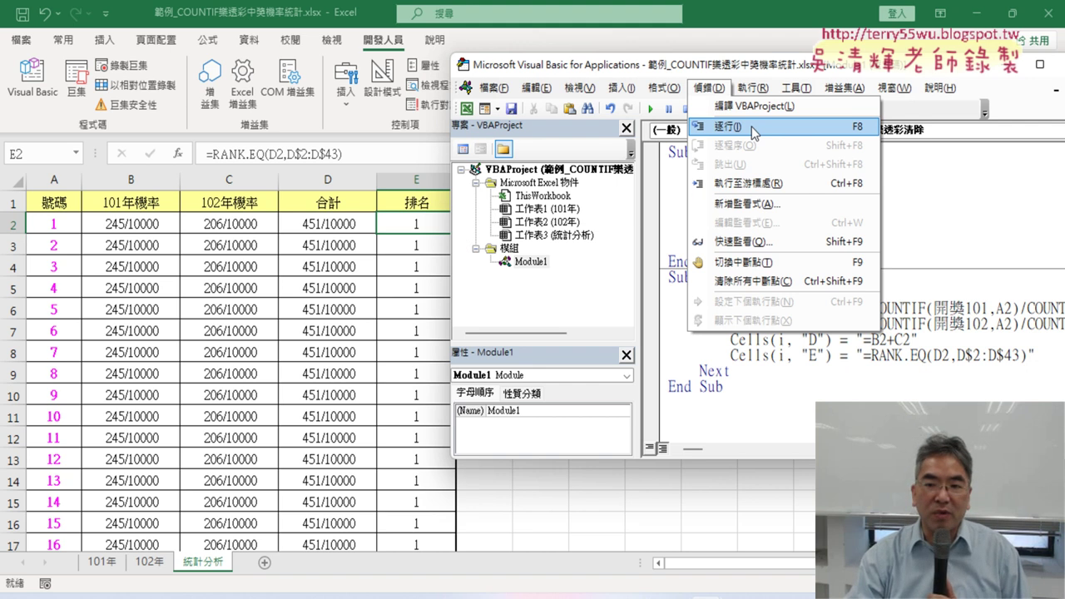
- Step through 樂透彩清除 with F8 until columns B and C clear, then run it to completion
{"action": "left_click", "coordinate": [901, 176]}
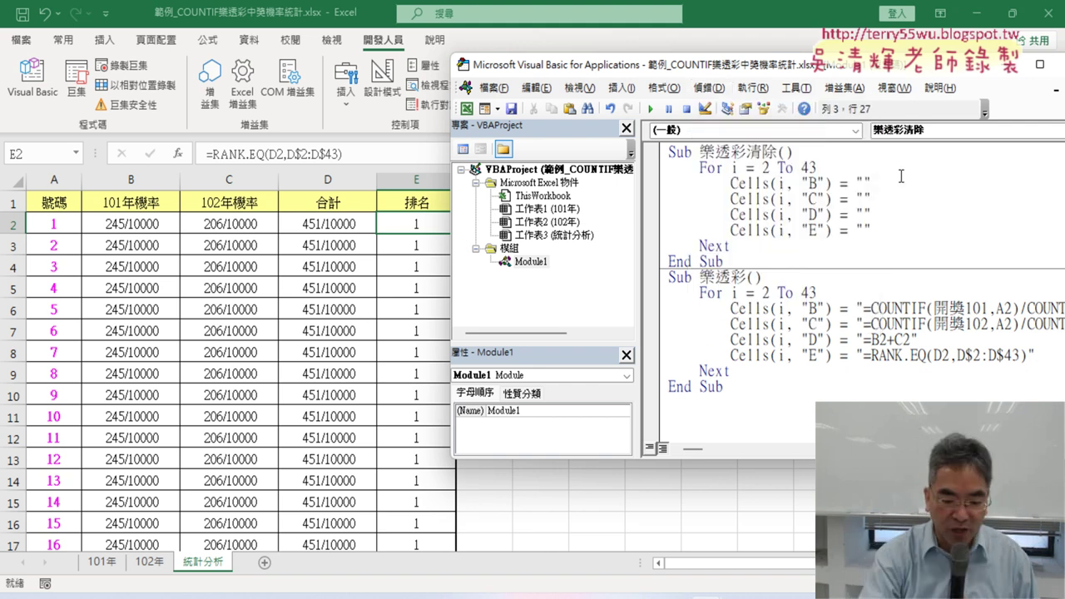
{"action": "key", "text": "F8"}
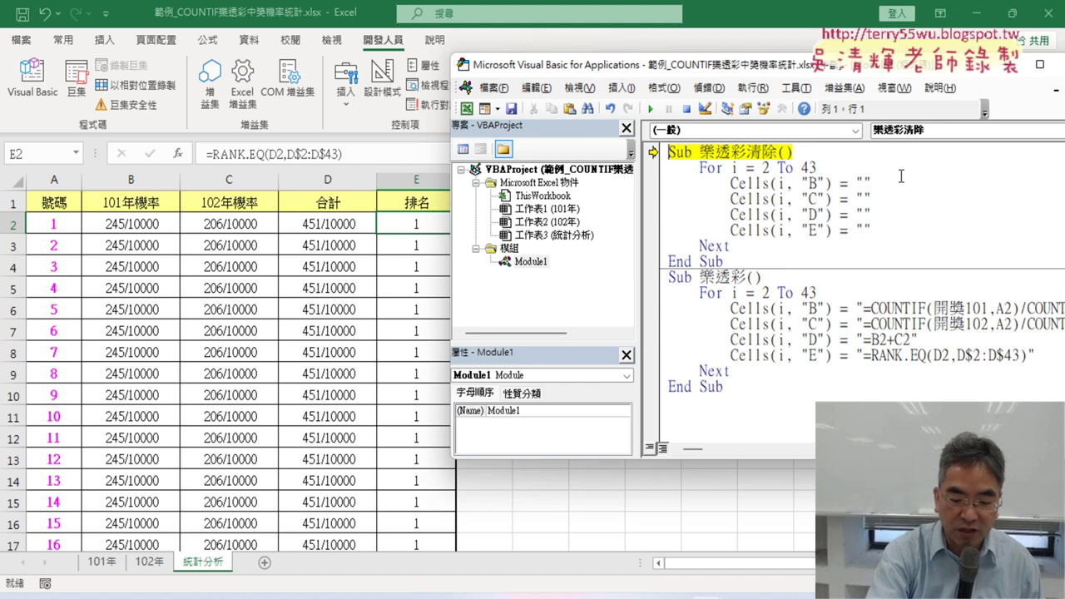
{"action": "key", "text": "F8"}
{"action": "key", "text": "F8"}
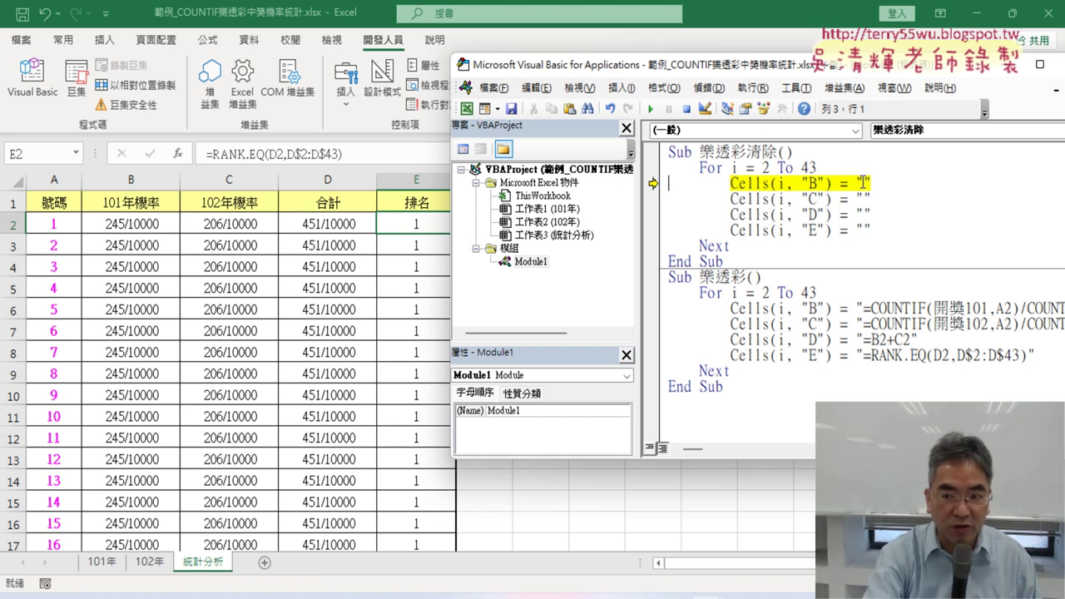
{"action": "key", "text": "F8"}
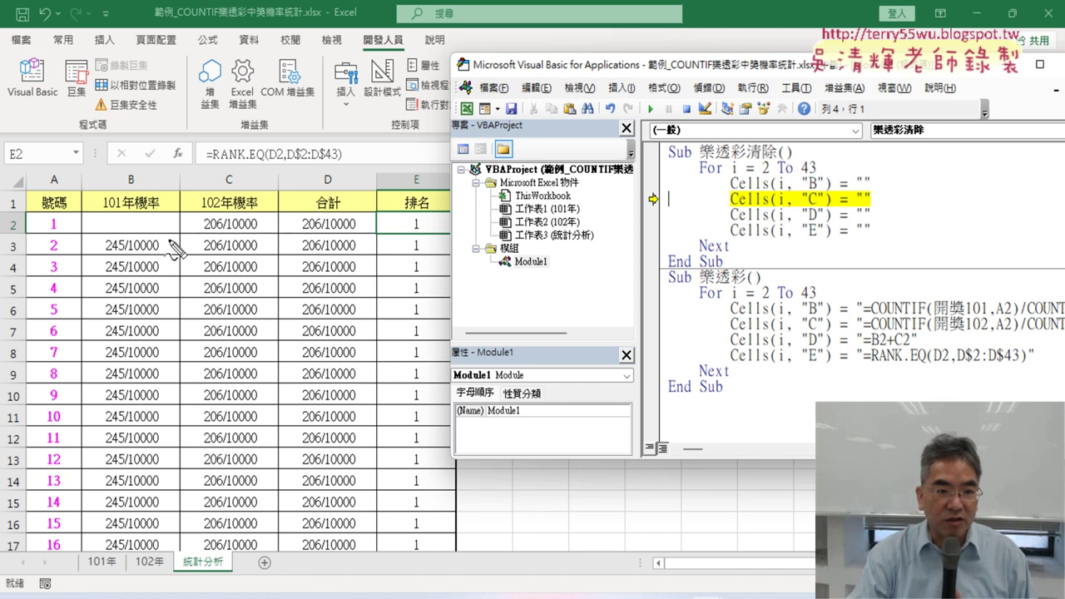
{"action": "mouse_move", "coordinate": [170, 240]}
{"action": "left_mouse_down"}
{"action": "mouse_move", "coordinate": [88, 241]}
{"action": "mouse_move", "coordinate": [171, 221]}
{"action": "left_mouse_up"}
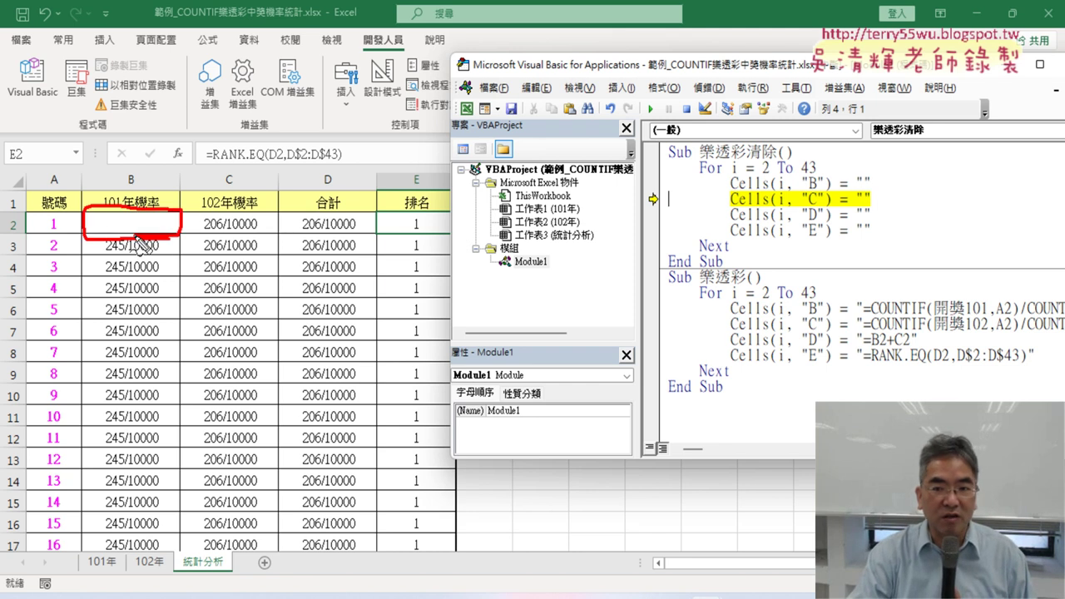
{"action": "key", "text": "Escape"}
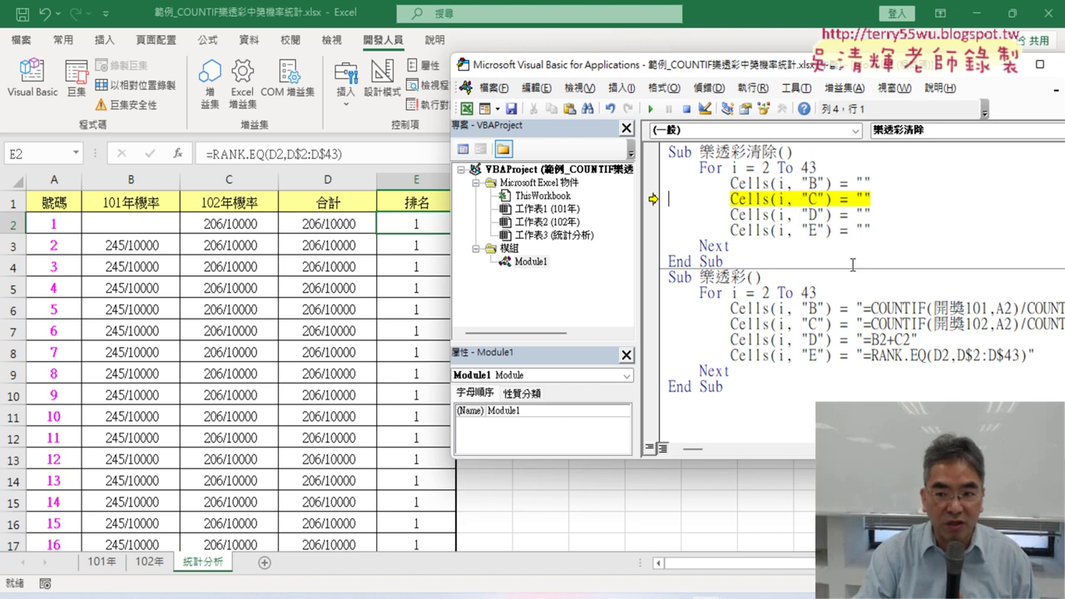
{"action": "key", "text": "F8"}
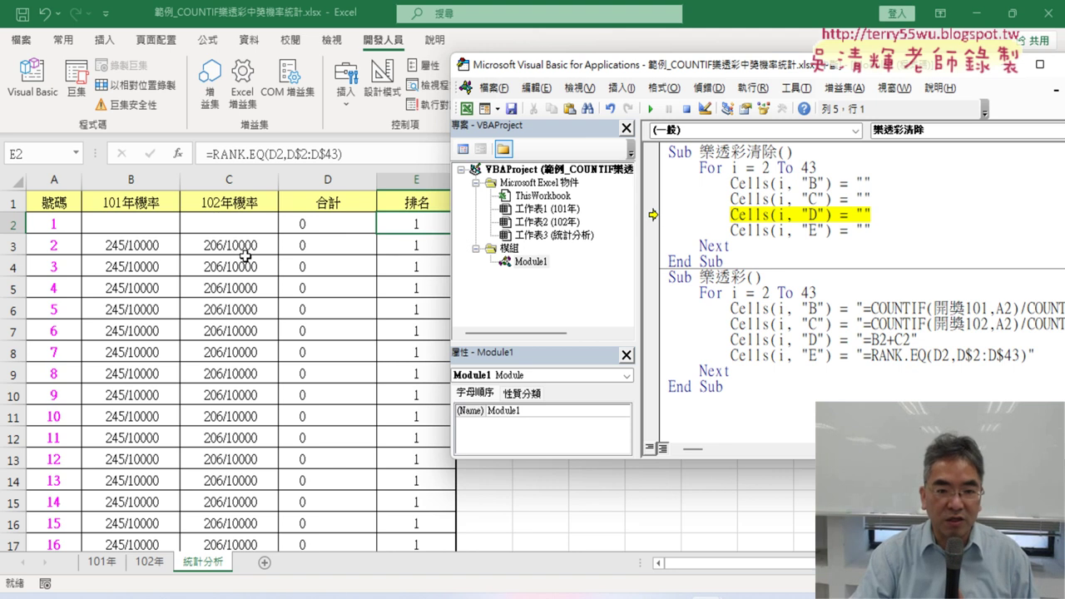
{"action": "left_click", "coordinate": [651, 108]}
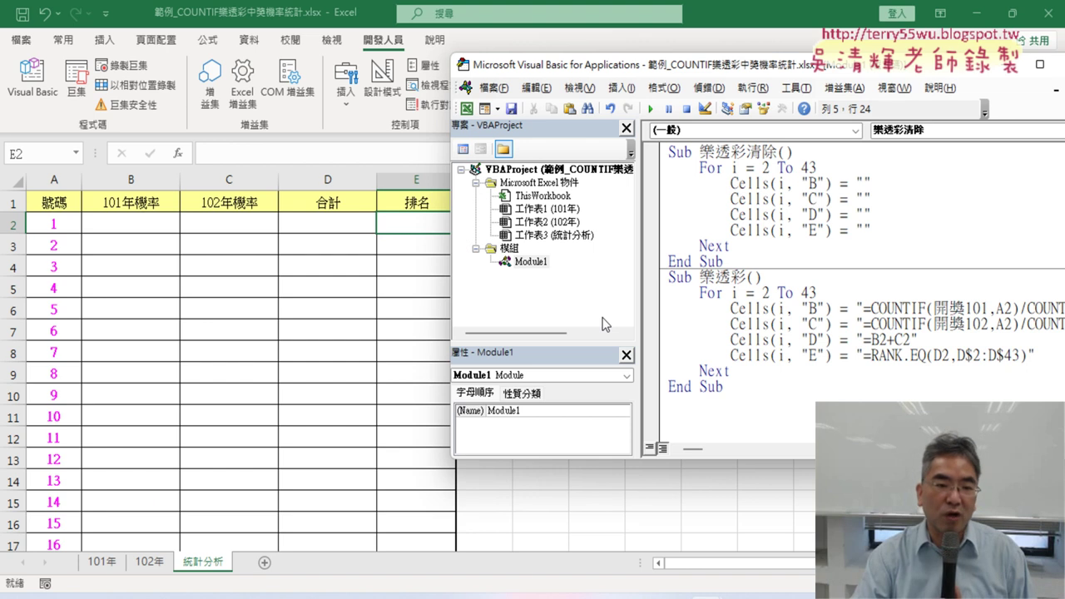
- Run the 樂透彩 macro and check the COUNTIF formulas in cells B2 and B3
{"action": "left_click", "coordinate": [834, 325]}
{"action": "left_click", "coordinate": [650, 109]}
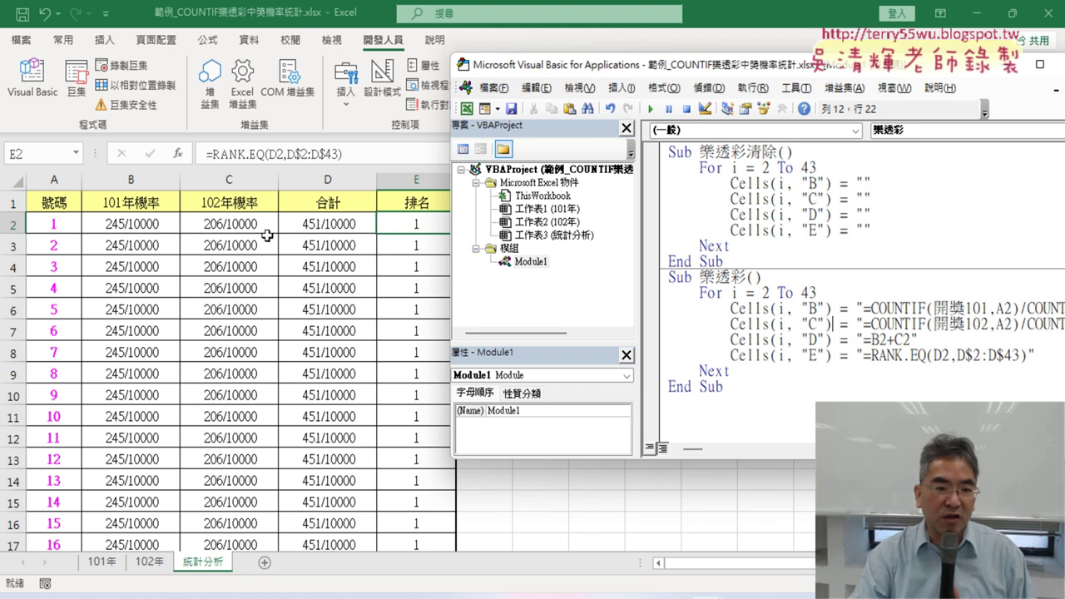
{"action": "left_click", "coordinate": [122, 225]}
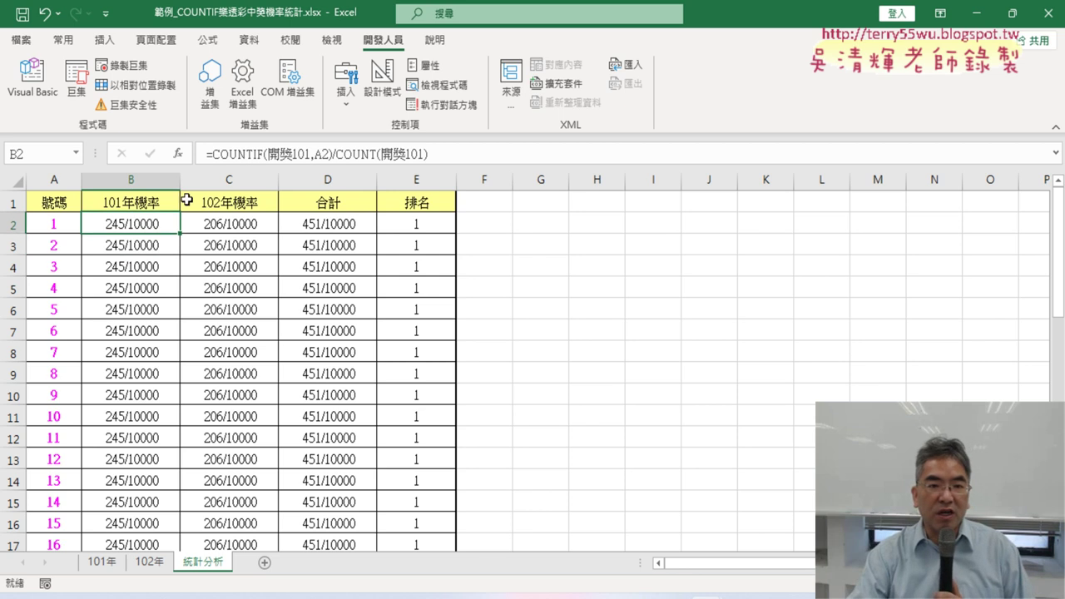
{"action": "left_click", "coordinate": [131, 247]}
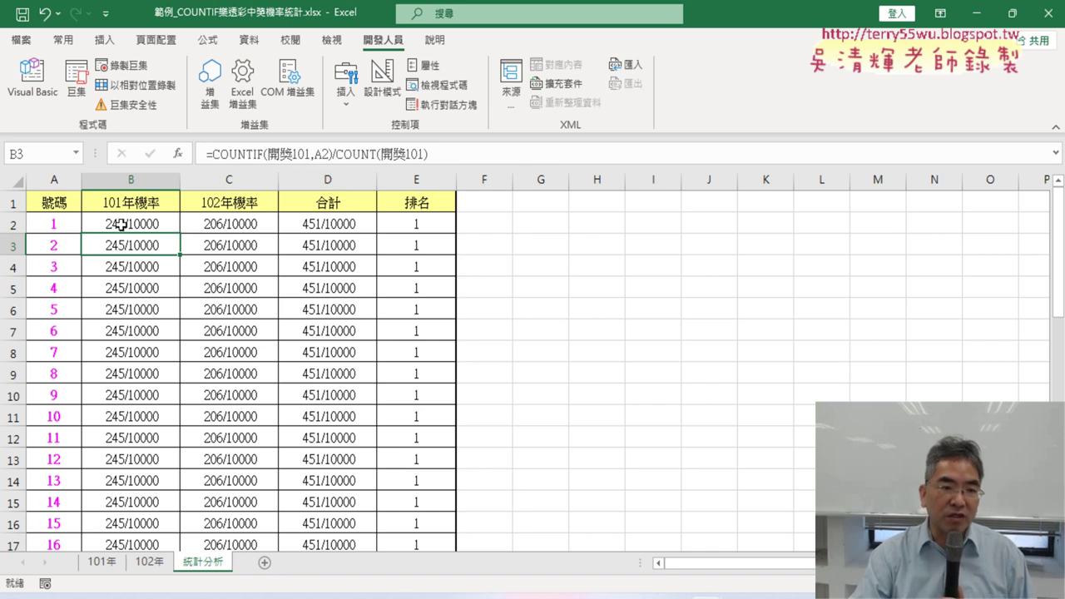
{"action": "left_click", "coordinate": [117, 226]}
- Reopen the VBA editor, moved left and widened so full code lines show
{"action": "left_click", "coordinate": [33, 80]}
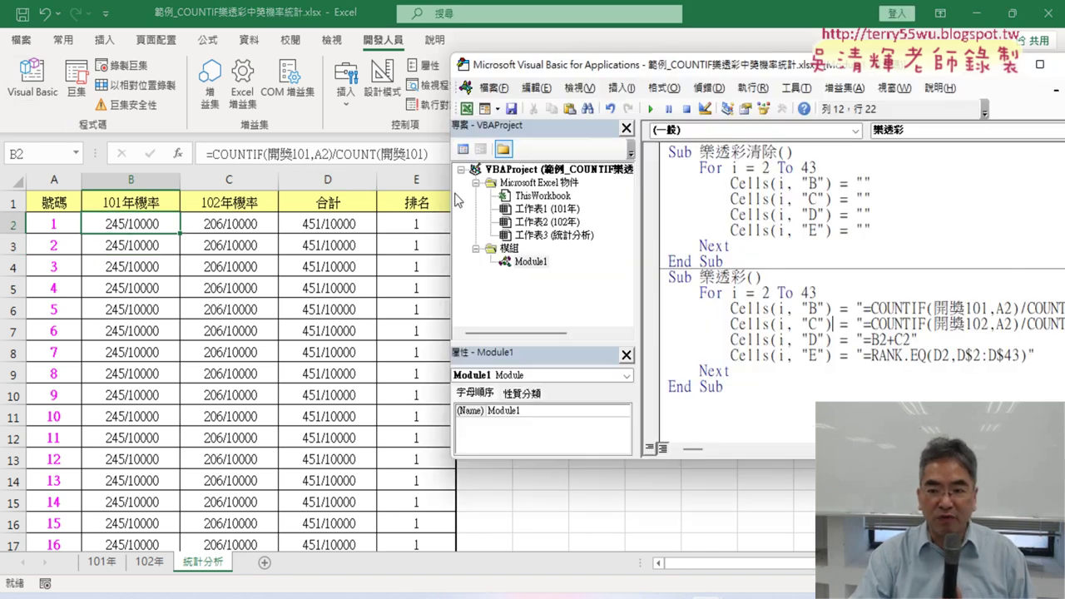
{"action": "left_click_drag", "start_coordinate": [720, 64], "coordinate": [467, 58]}
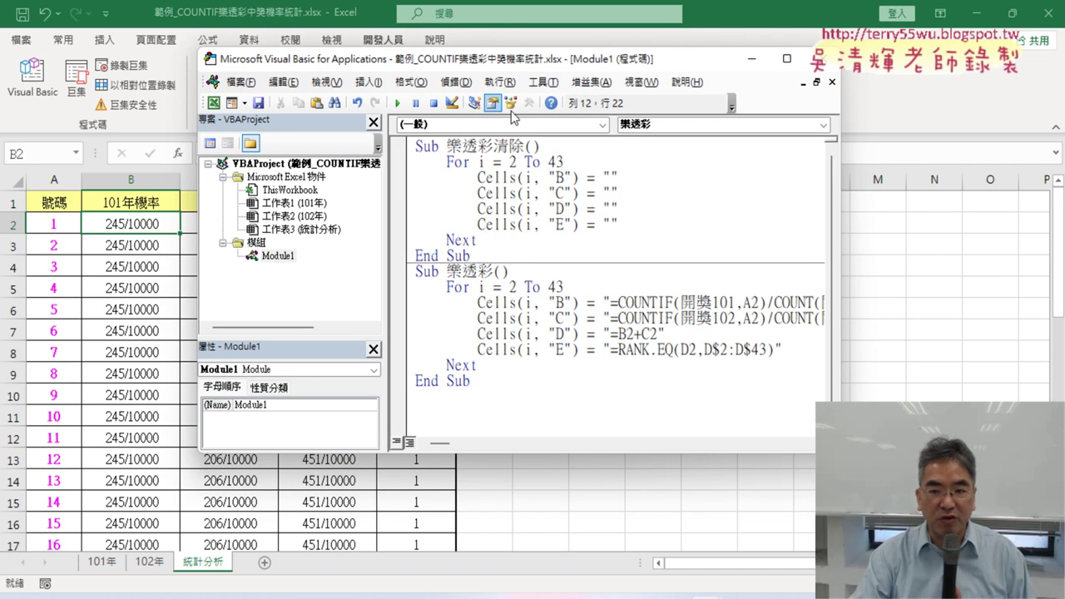
{"action": "left_click_drag", "start_coordinate": [833, 272], "coordinate": [1005, 274]}
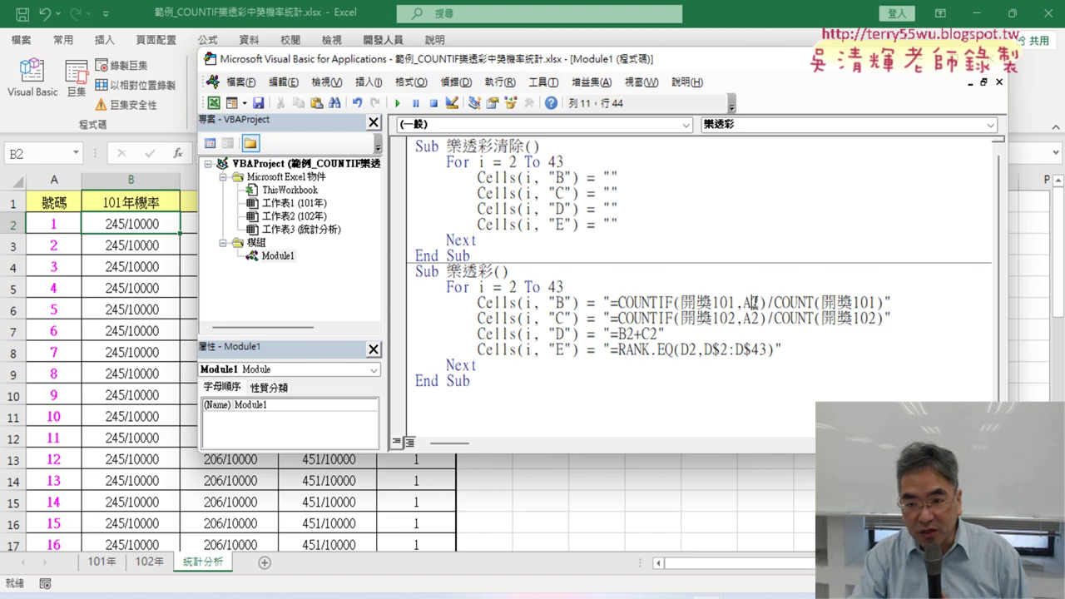
- Annotate how the fixed A2 criterion relates to the loop counter i starting at 2
{"action": "left_click_drag", "start_coordinate": [749, 303], "coordinate": [760, 303]}
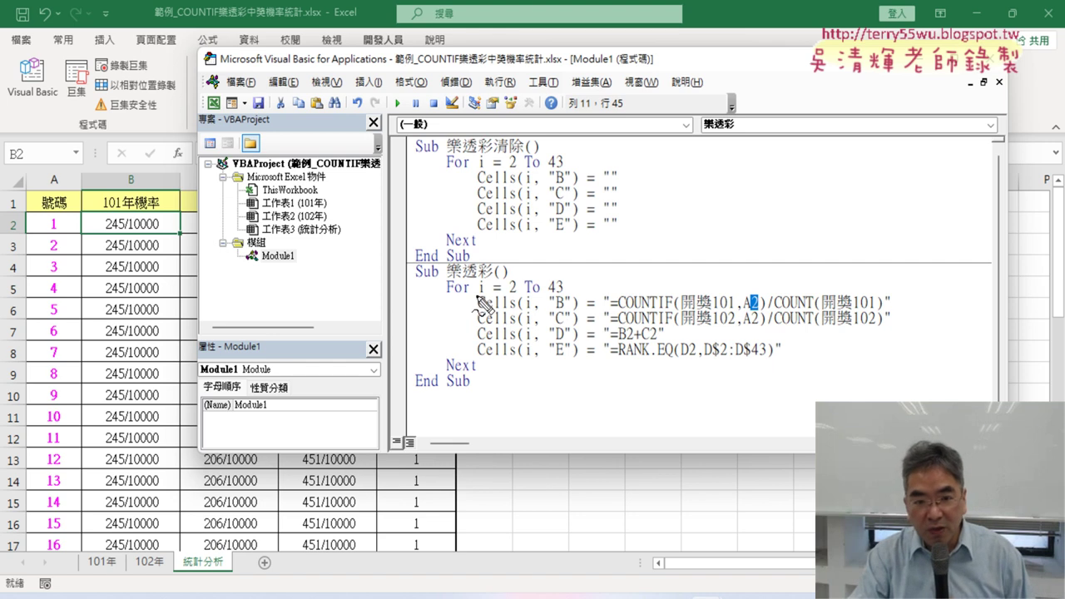
{"action": "mouse_move", "coordinate": [479, 293]}
{"action": "left_mouse_down"}
{"action": "mouse_move", "coordinate": [486, 265]}
{"action": "mouse_move", "coordinate": [717, 216]}
{"action": "mouse_move", "coordinate": [756, 291]}
{"action": "mouse_move", "coordinate": [764, 281]}
{"action": "left_mouse_up"}
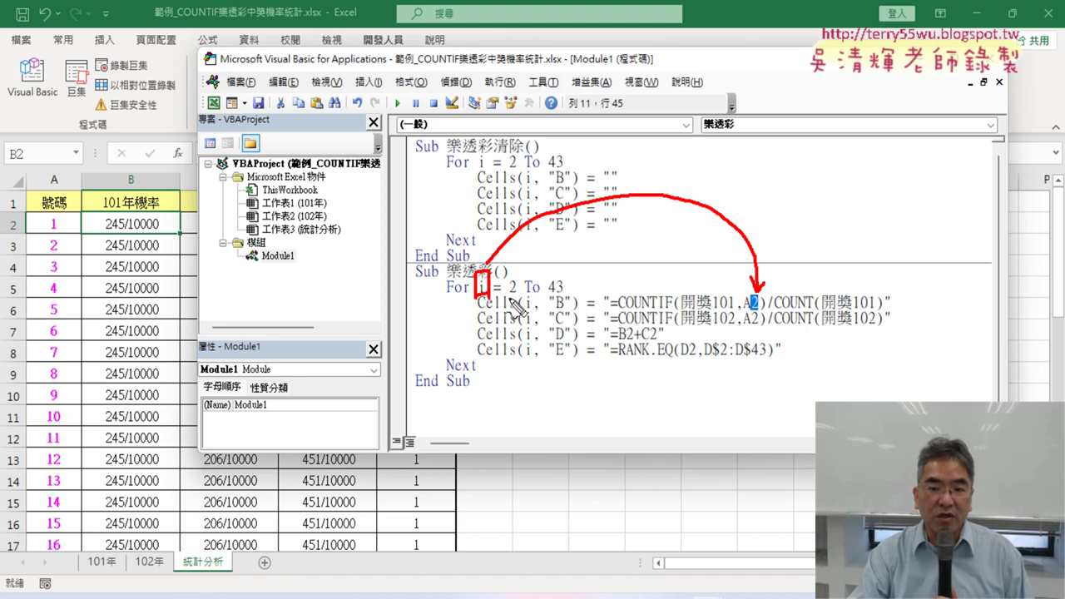
{"action": "left_click_drag", "start_coordinate": [505, 295], "coordinate": [521, 294]}
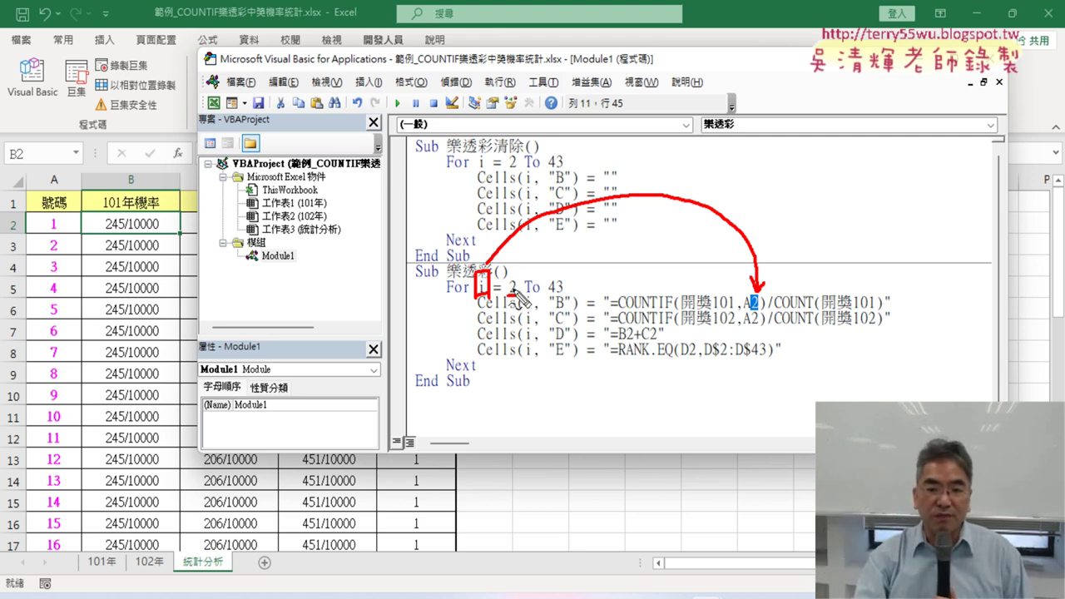
{"action": "left_click_drag", "start_coordinate": [748, 309], "coordinate": [760, 326]}
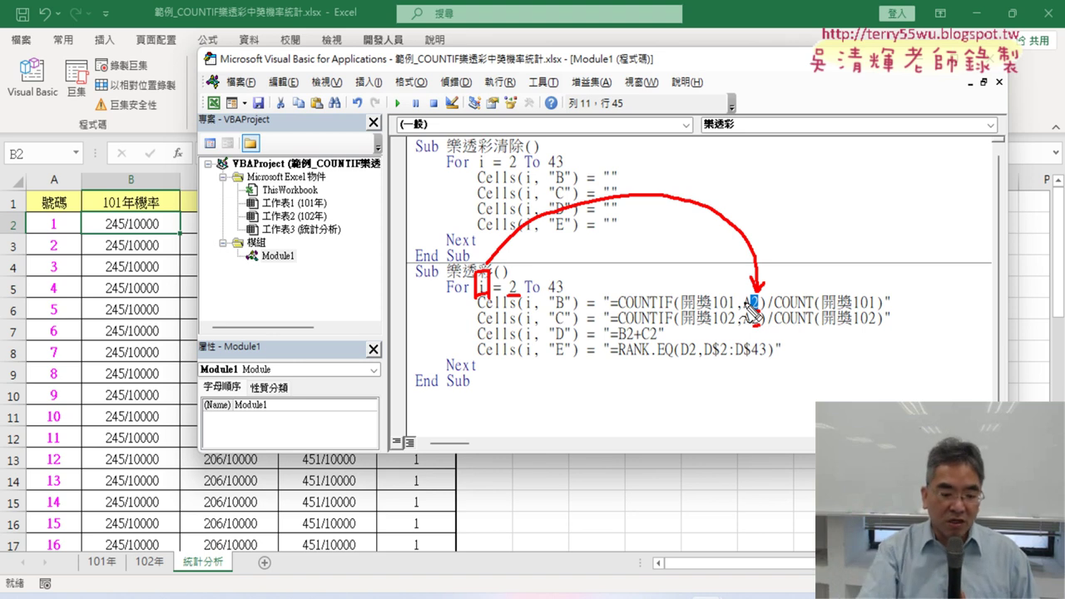
- Clear the annotations and undo a stray edit to the A2 reference
{"action": "key", "text": "Escape"}
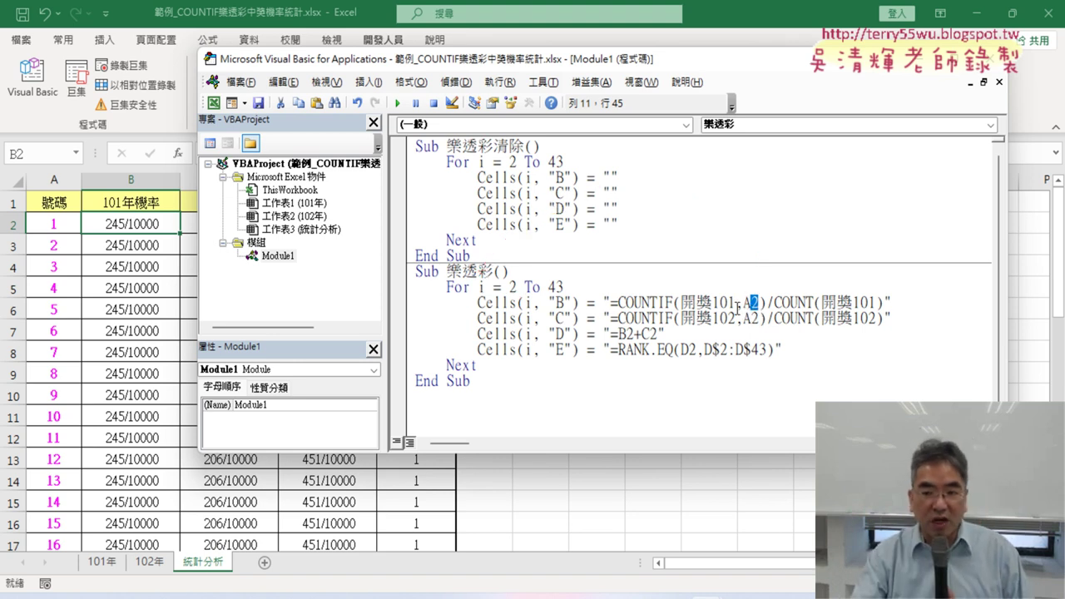
{"action": "key", "text": "Right"}
{"action": "key", "text": "shift+Left"}
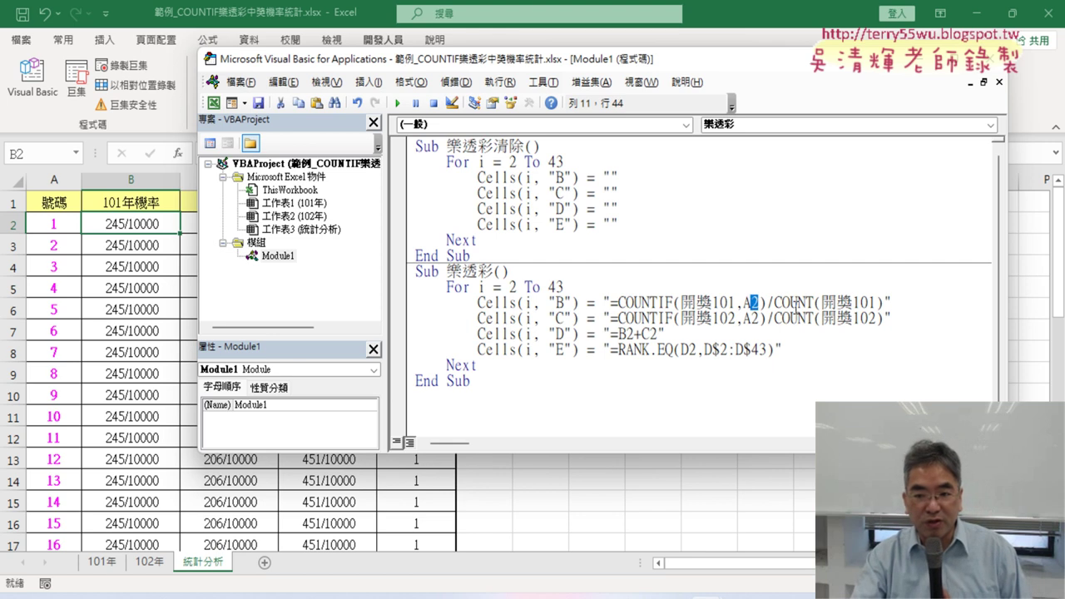
{"action": "type", "text": "i"}
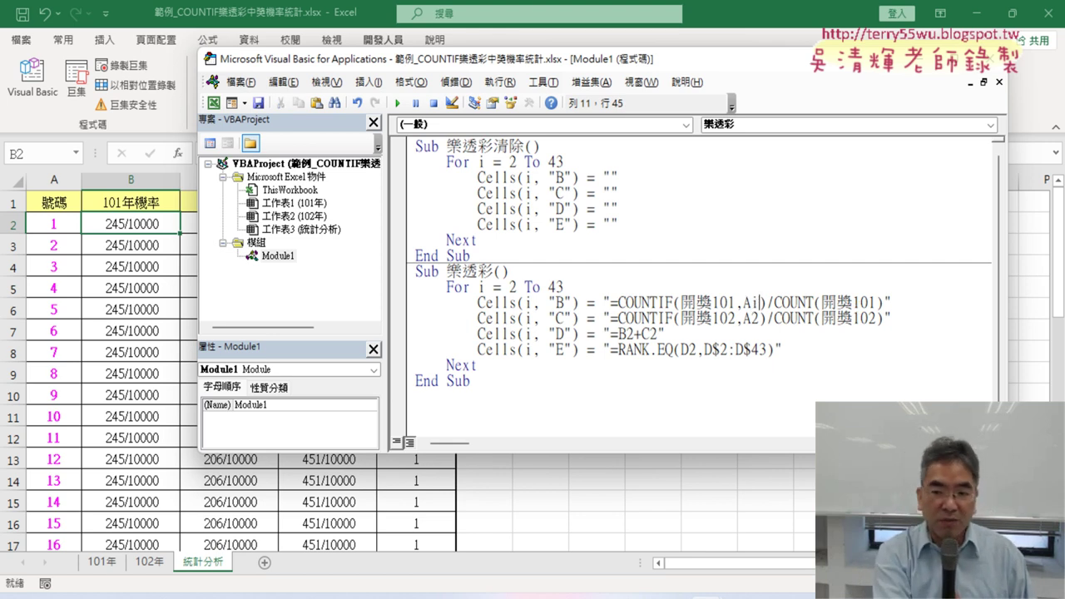
{"action": "key", "text": "ctrl+z"}
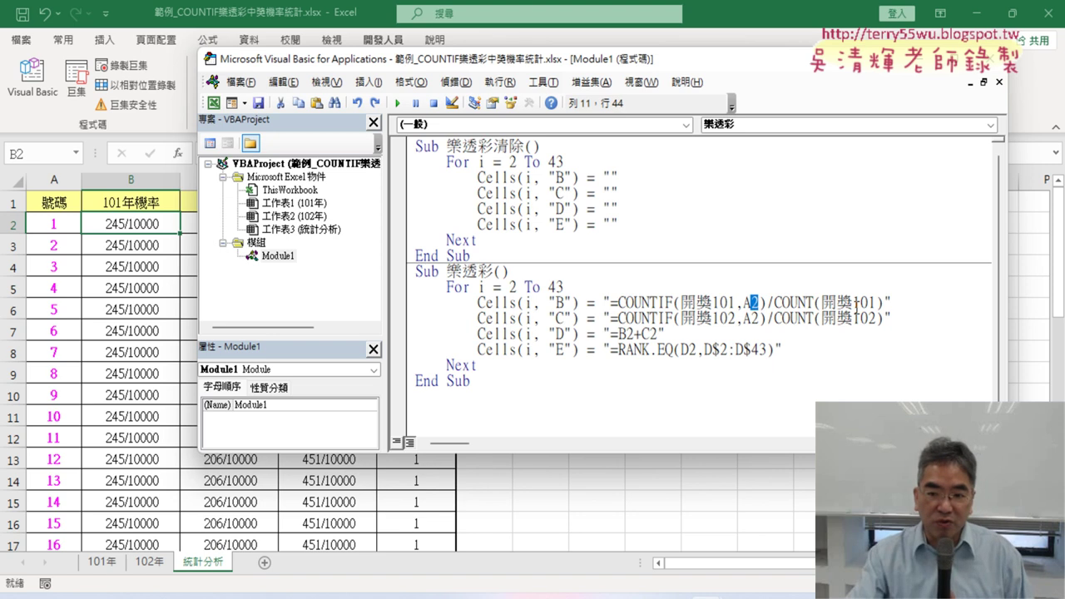
- Replace the 2 in column B's A2 with " & i & " so the criterion follows each row
{"action": "left_click_drag", "start_coordinate": [610, 302], "coordinate": [893, 305]}
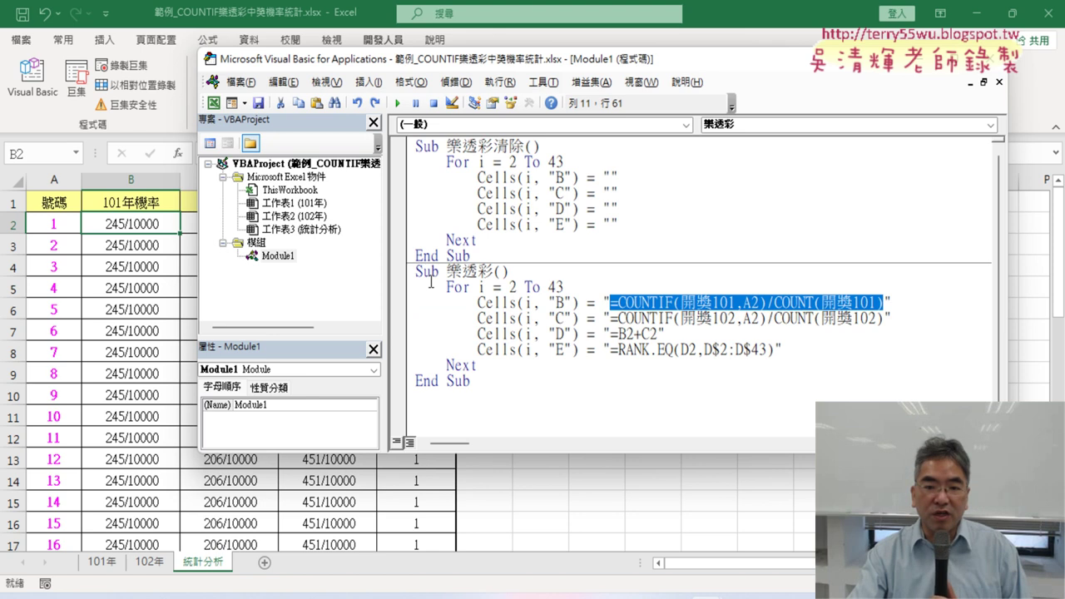
{"action": "double_click", "coordinate": [480, 287]}
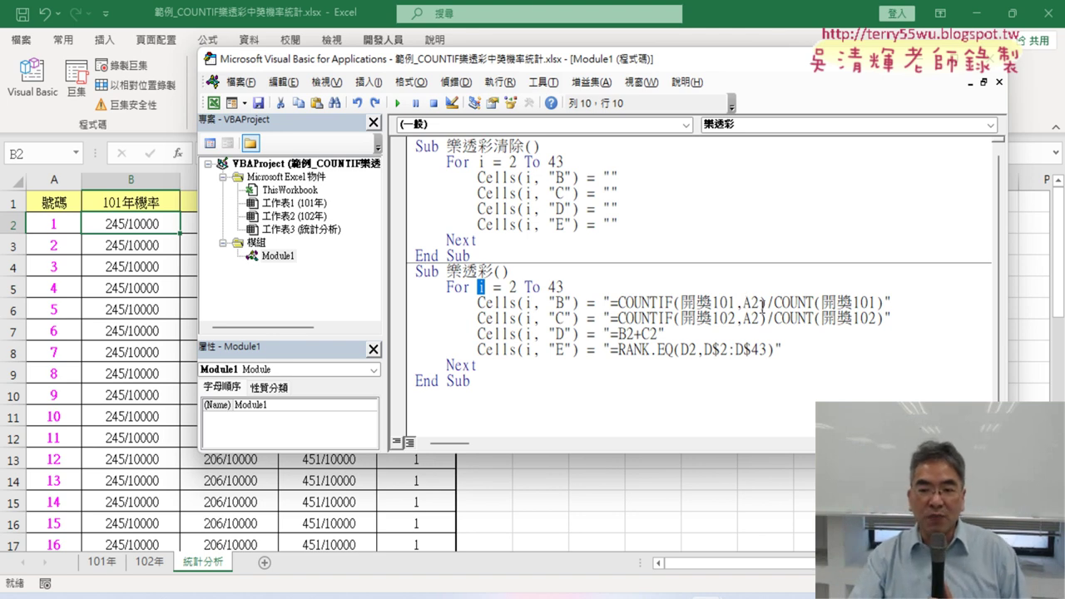
{"action": "left_click_drag", "start_coordinate": [759, 303], "coordinate": [750, 303]}
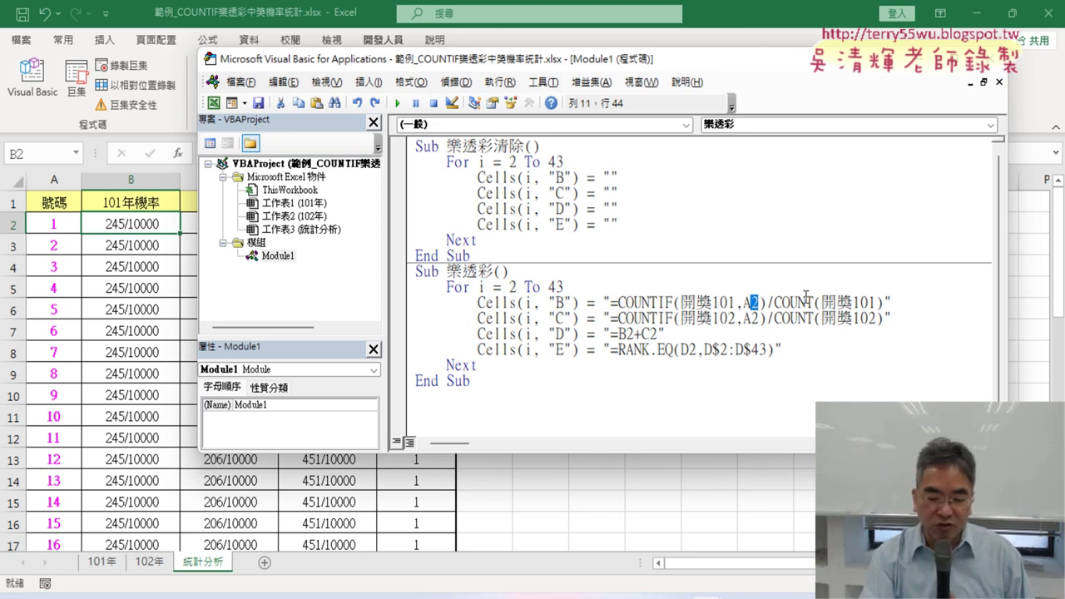
{"action": "type", "text": "\"\""}
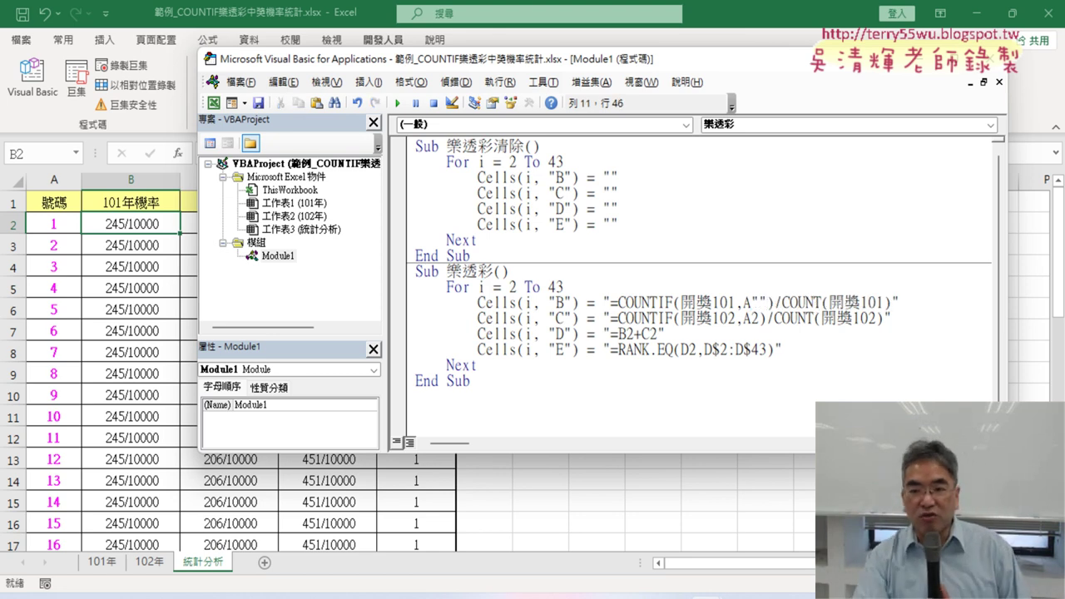
{"action": "left_click_drag", "start_coordinate": [606, 301], "coordinate": [902, 305]}
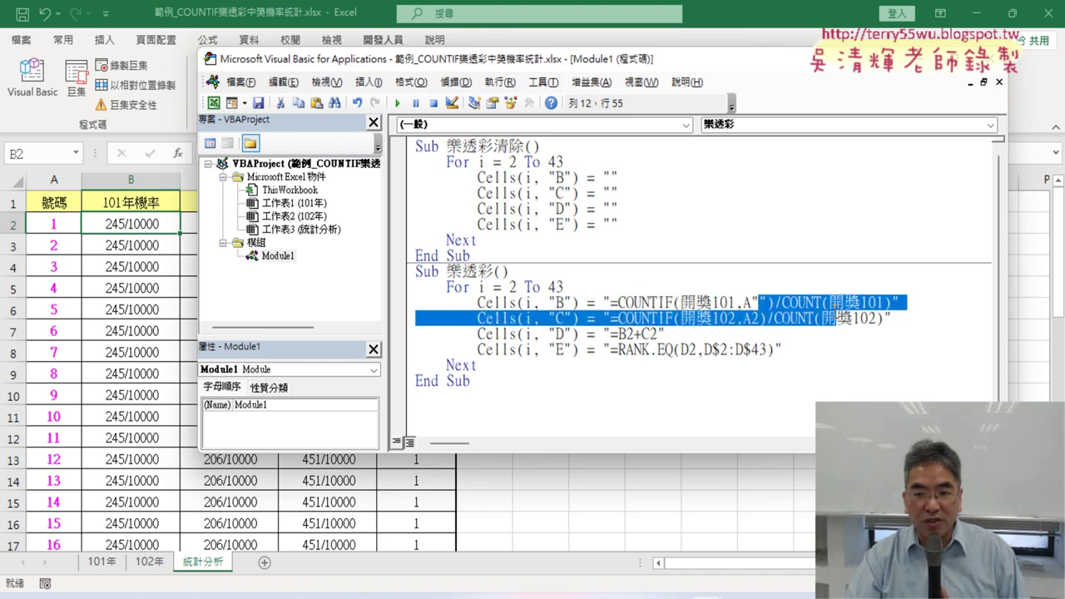
{"action": "left_click", "coordinate": [759, 303]}
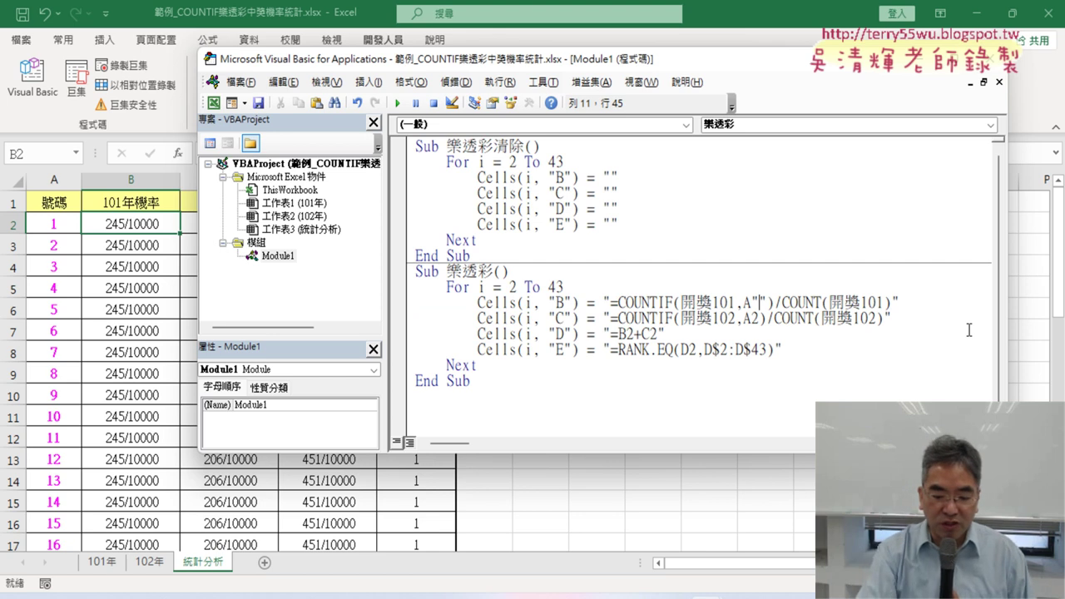
{"action": "type", "text": "&&"}
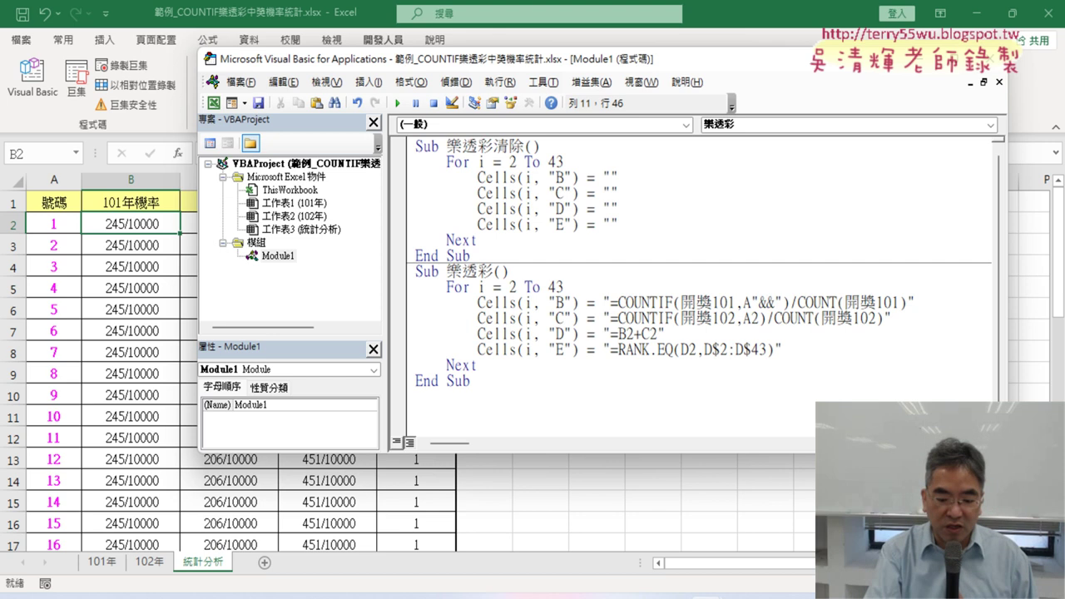
{"action": "type", "text": "i"}
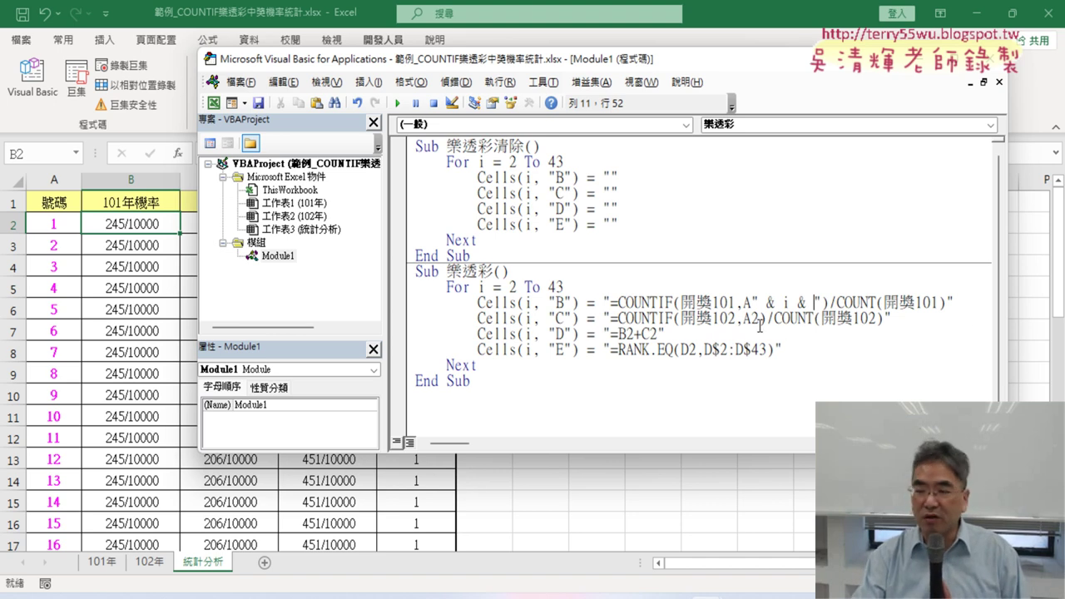
{"action": "left_click_drag", "start_coordinate": [759, 318], "coordinate": [751, 318]}
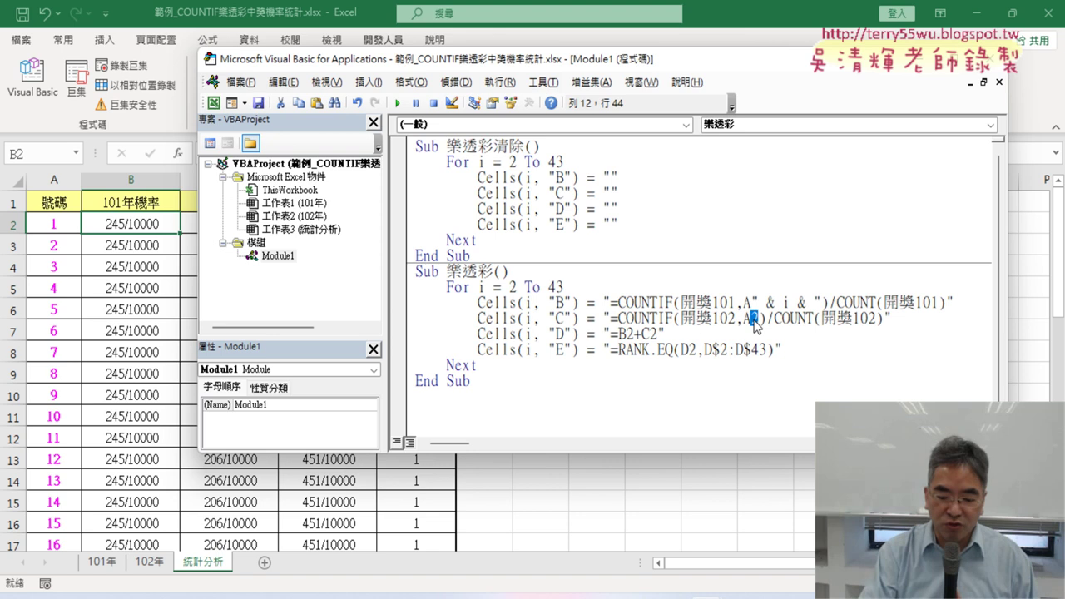
- Replace the 2 in column C's A2 with " & i & " to match column B
{"action": "type", "text": "\"\""}
{"action": "key", "text": "Left"}
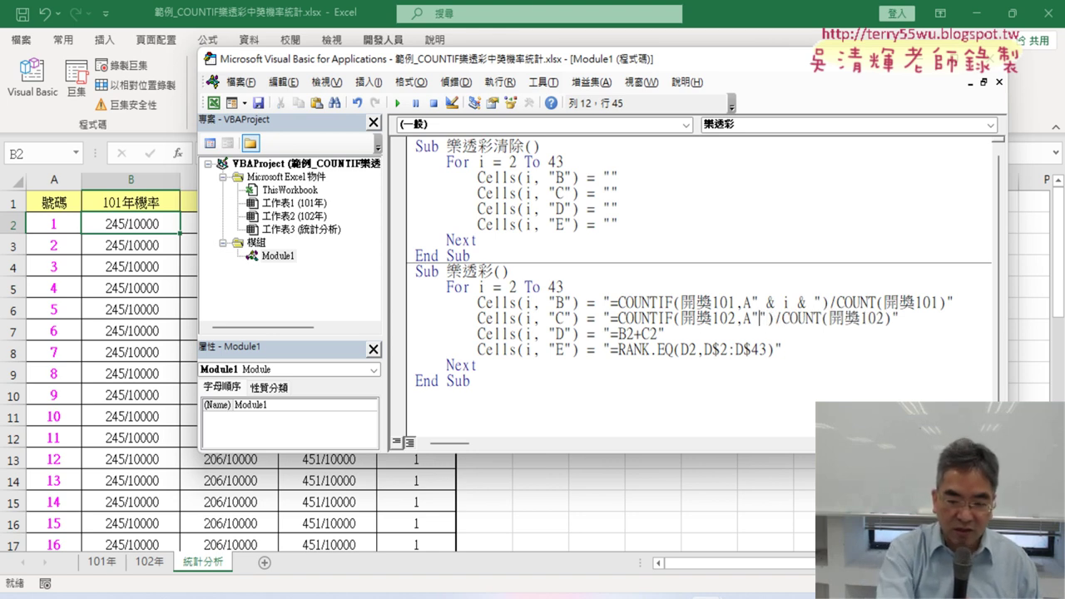
{"action": "type", "text": "&&"}
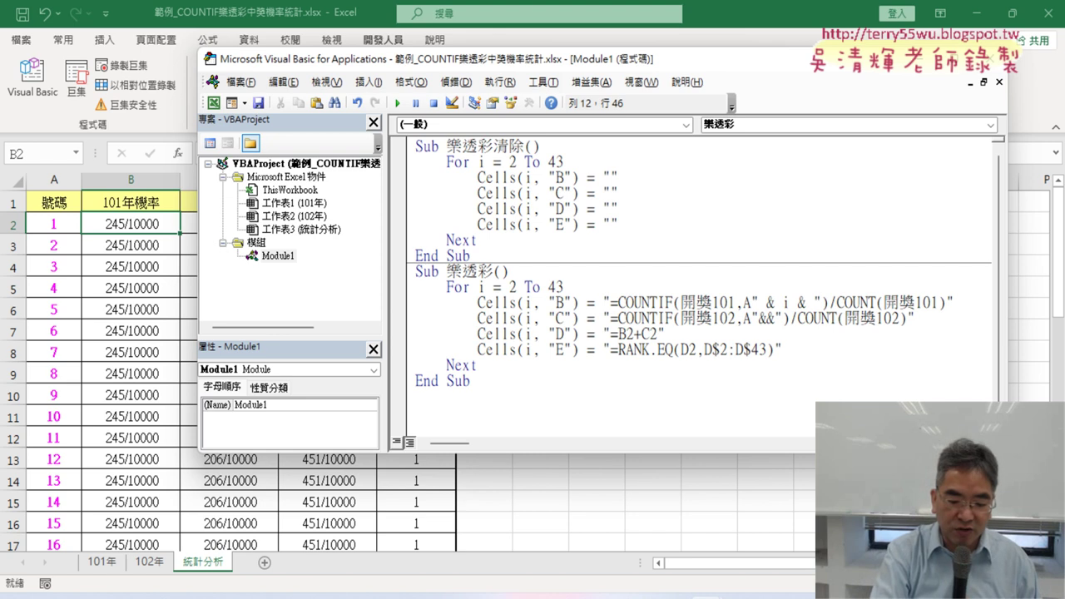
{"action": "left_click", "coordinate": [772, 319]}
{"action": "type", "text": "i"}
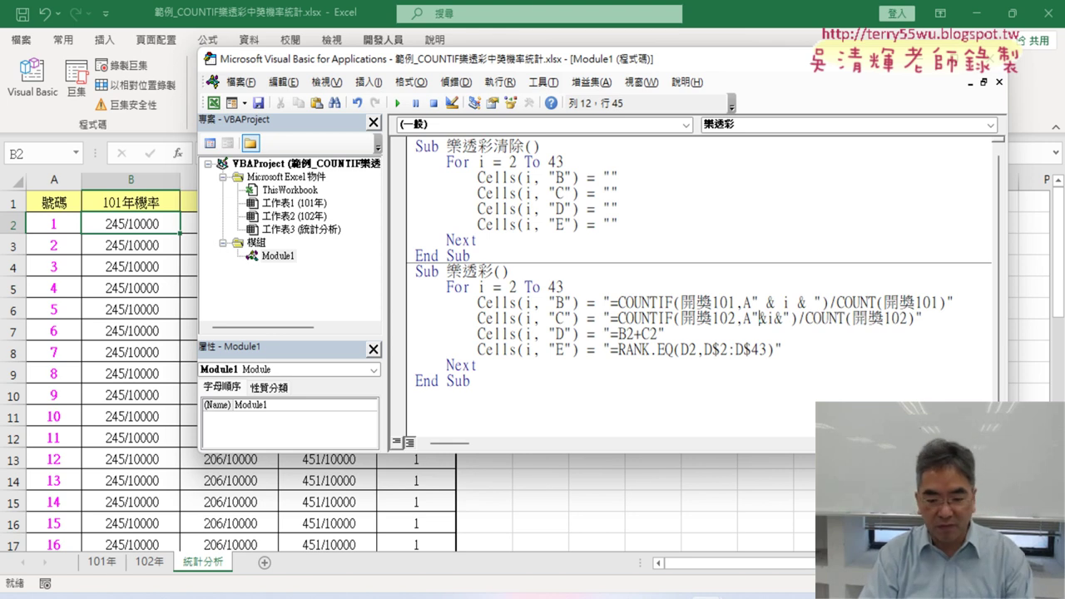
{"action": "key", "text": "Right"}
{"action": "key", "text": "Right"}
{"action": "key", "text": "Right"}
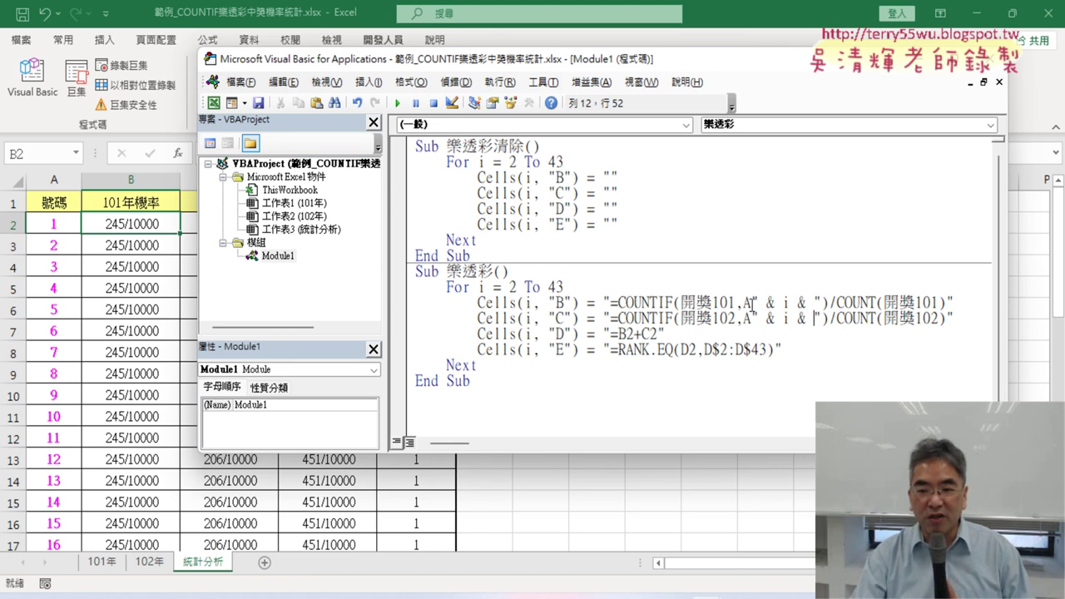
- Compare the B and C row-variable parts, select D's row number, and move the code window aside
{"action": "left_click_drag", "start_coordinate": [752, 303], "coordinate": [821, 302]}
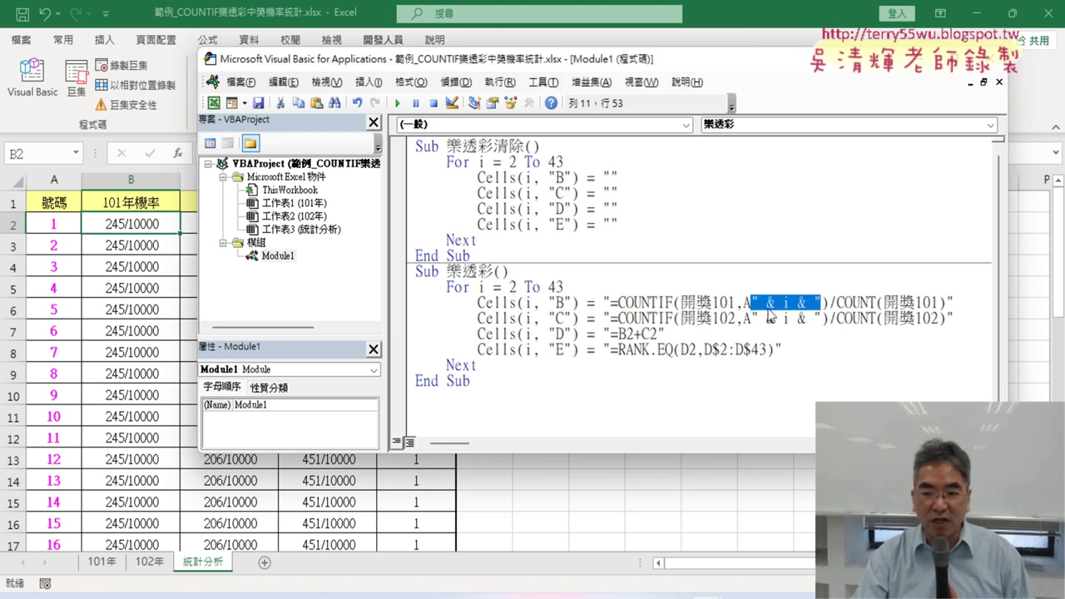
{"action": "left_click_drag", "start_coordinate": [751, 318], "coordinate": [818, 318]}
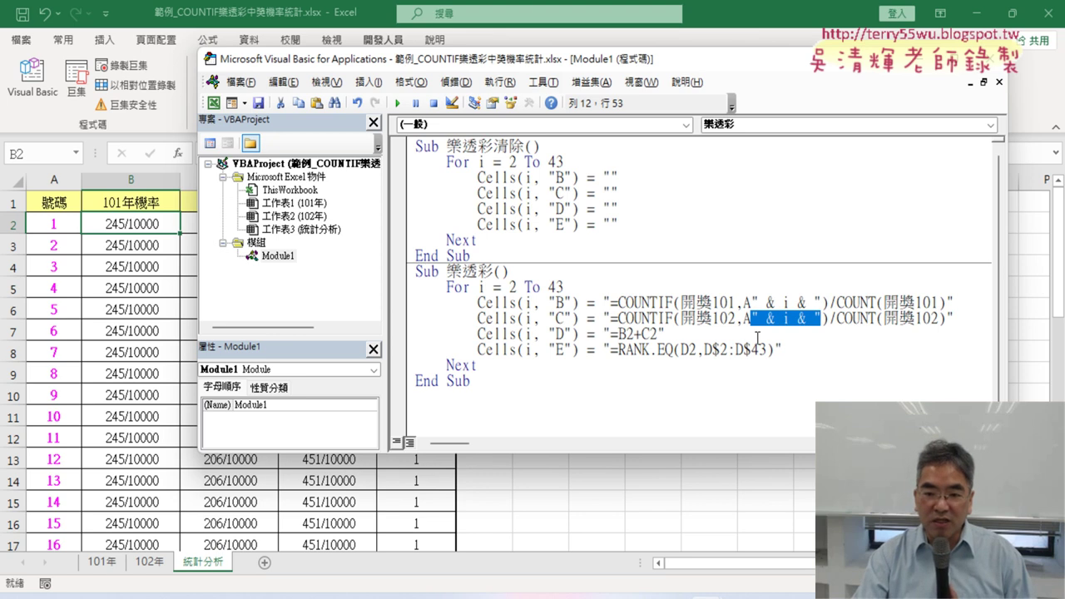
{"action": "left_click_drag", "start_coordinate": [625, 334], "coordinate": [657, 333]}
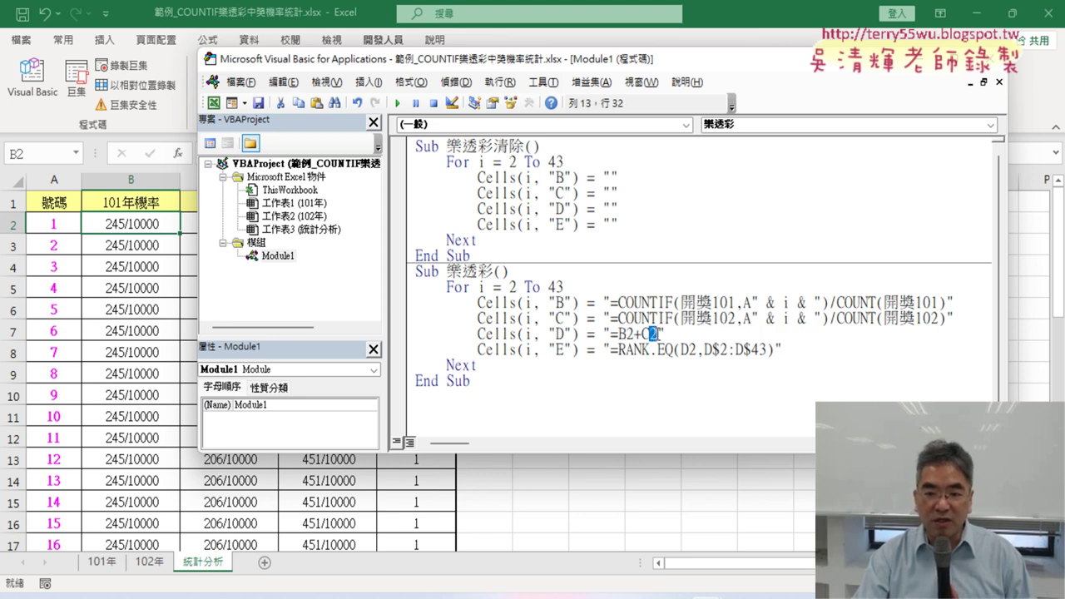
{"action": "left_click_drag", "start_coordinate": [594, 60], "coordinate": [888, 73]}
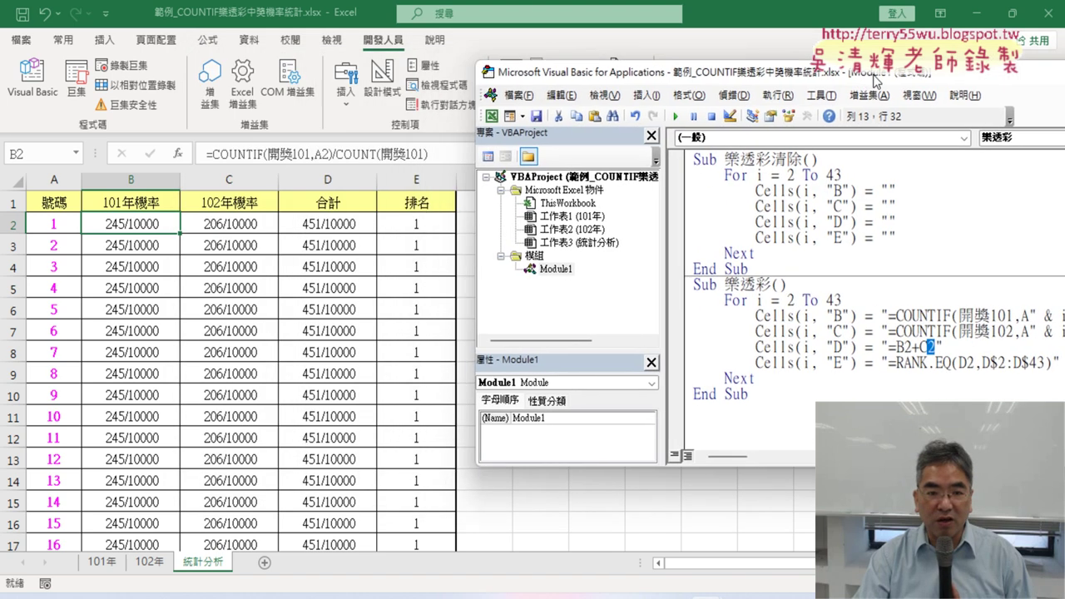
{"action": "left_click", "coordinate": [320, 223]}
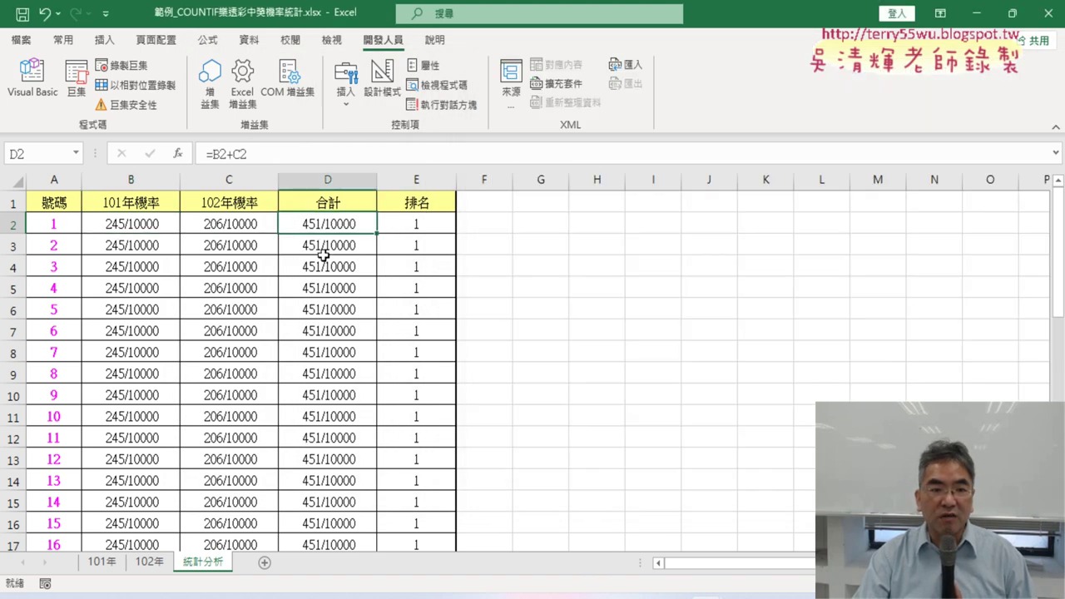
{"action": "left_click", "coordinate": [324, 247]}
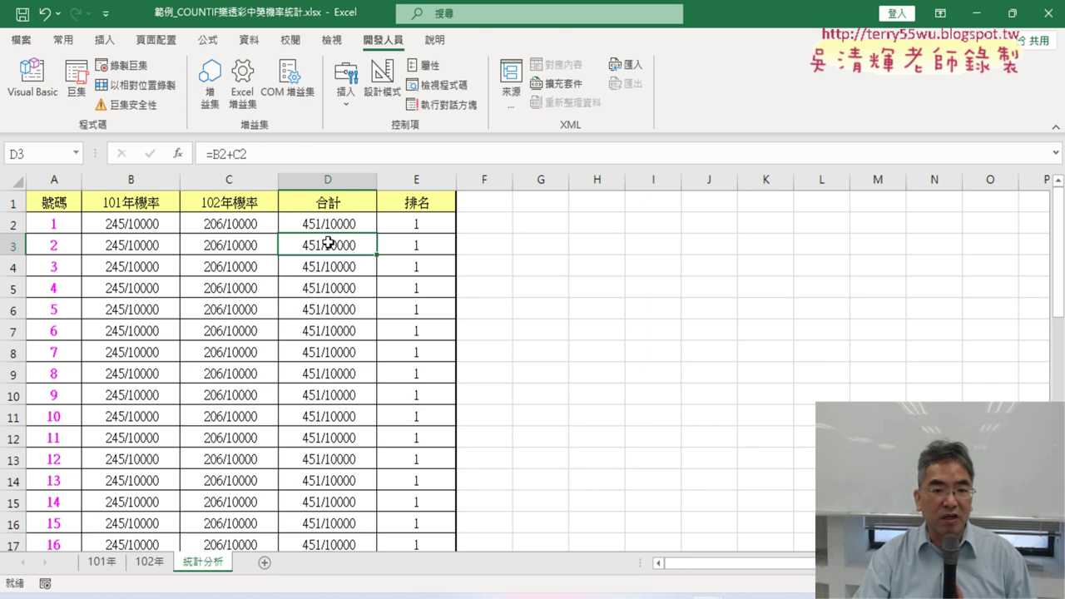
{"action": "left_click", "coordinate": [425, 223]}
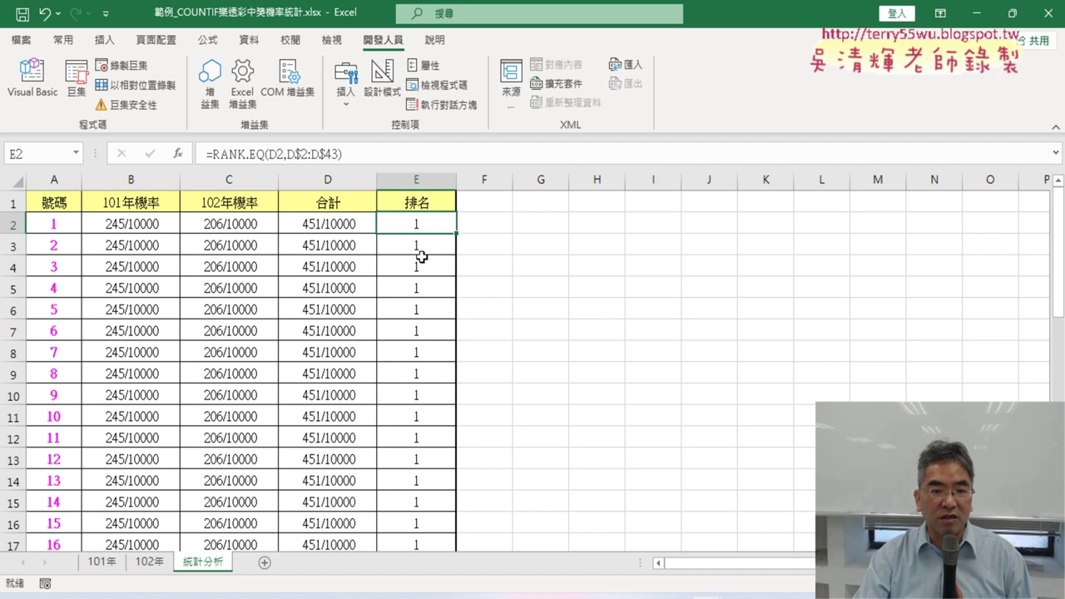
{"action": "left_click", "coordinate": [410, 245]}
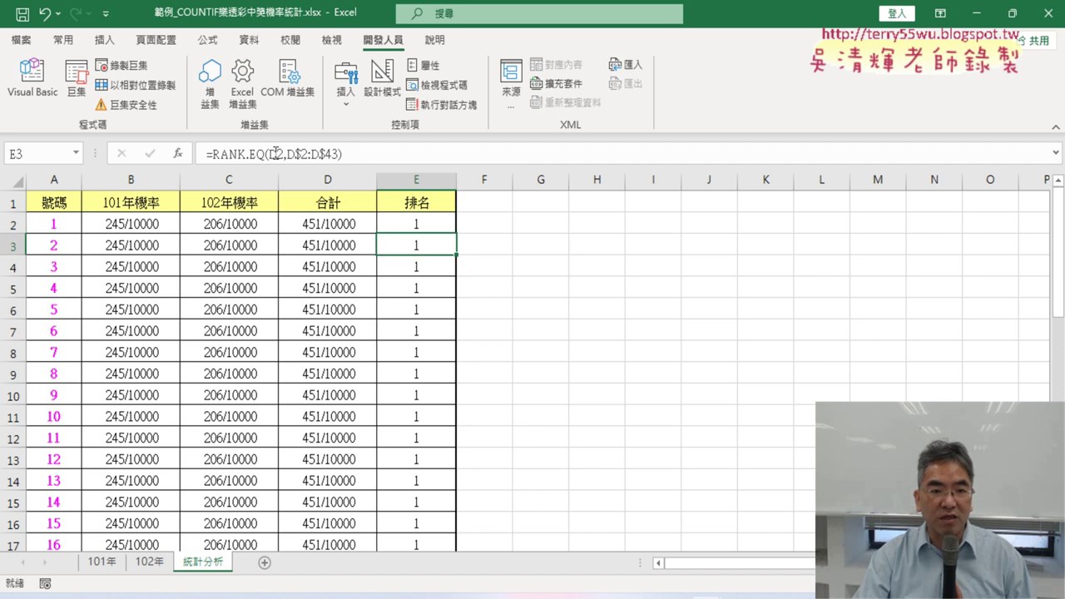
{"action": "left_click", "coordinate": [31, 79]}
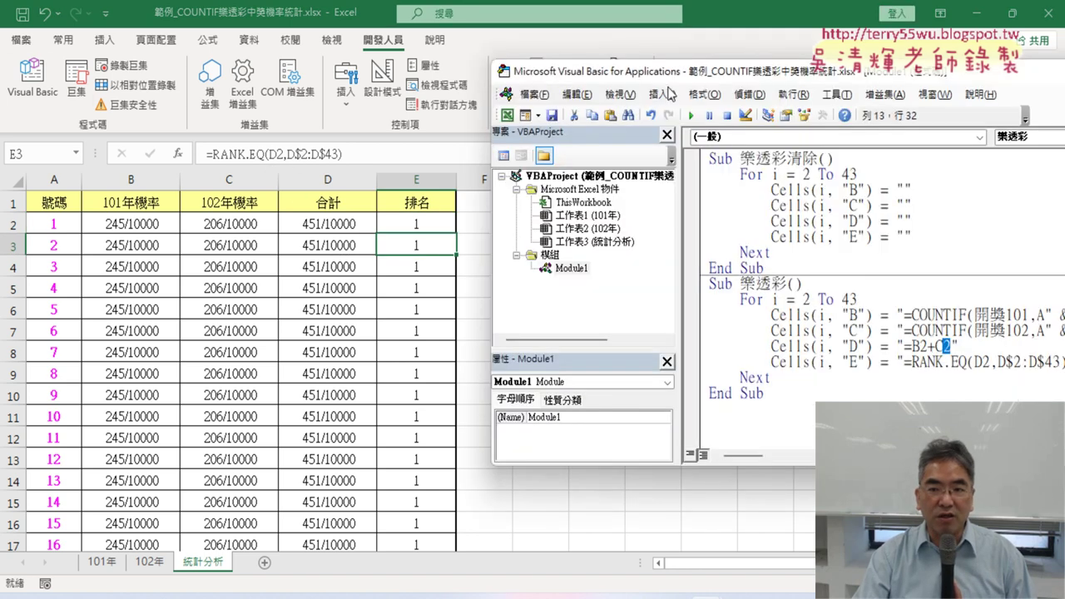
- Replace the 2 in the sum formula's B2 with " & i & "
{"action": "left_click_drag", "start_coordinate": [669, 75], "coordinate": [286, 75]}
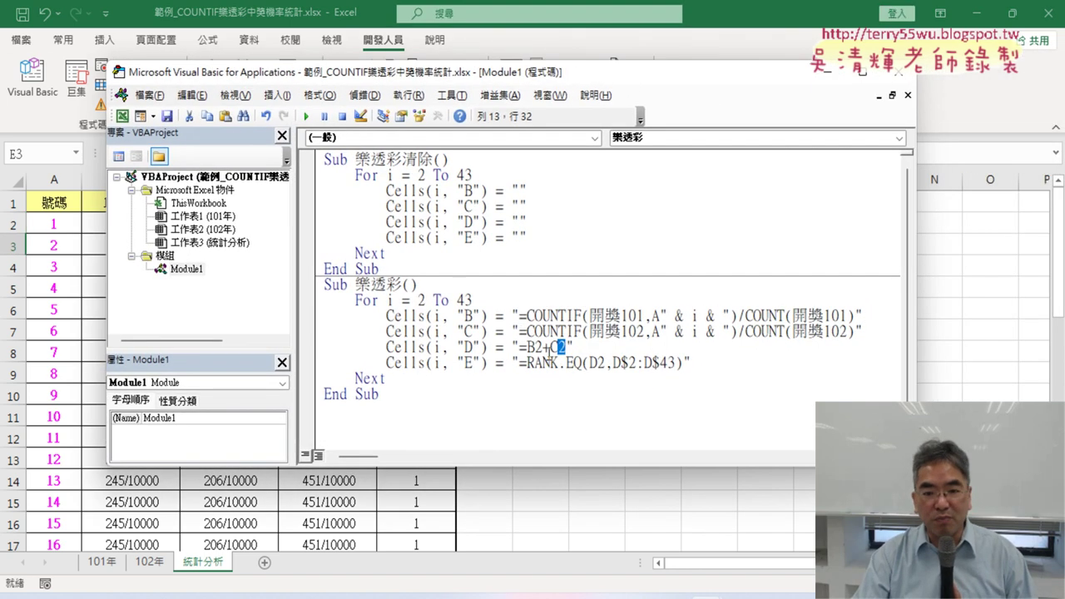
{"action": "left_click_drag", "start_coordinate": [542, 347], "coordinate": [533, 347]}
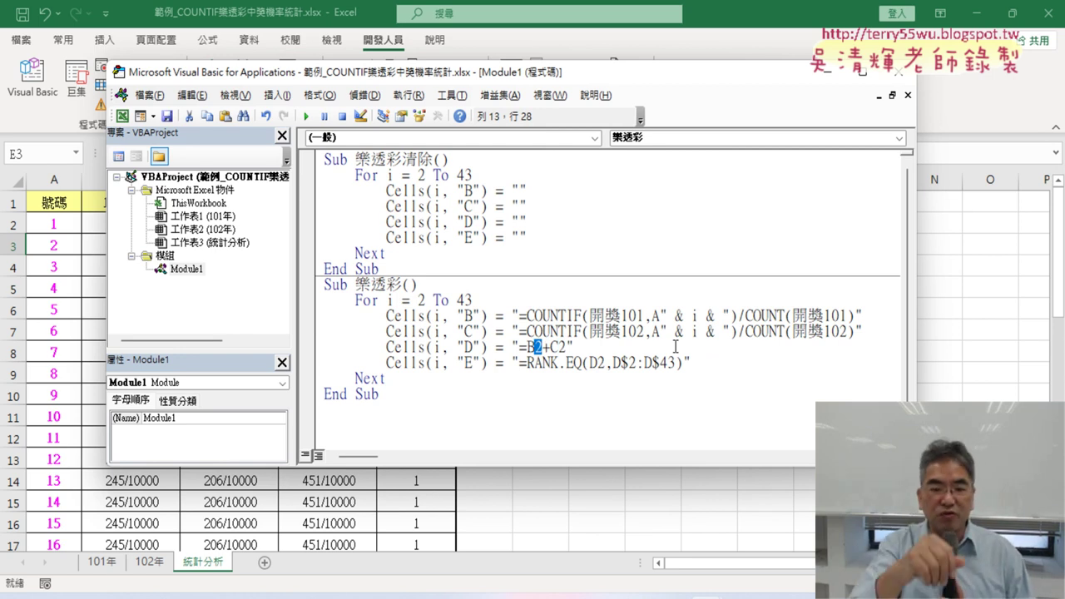
{"action": "type", "text": "\"=B\""}
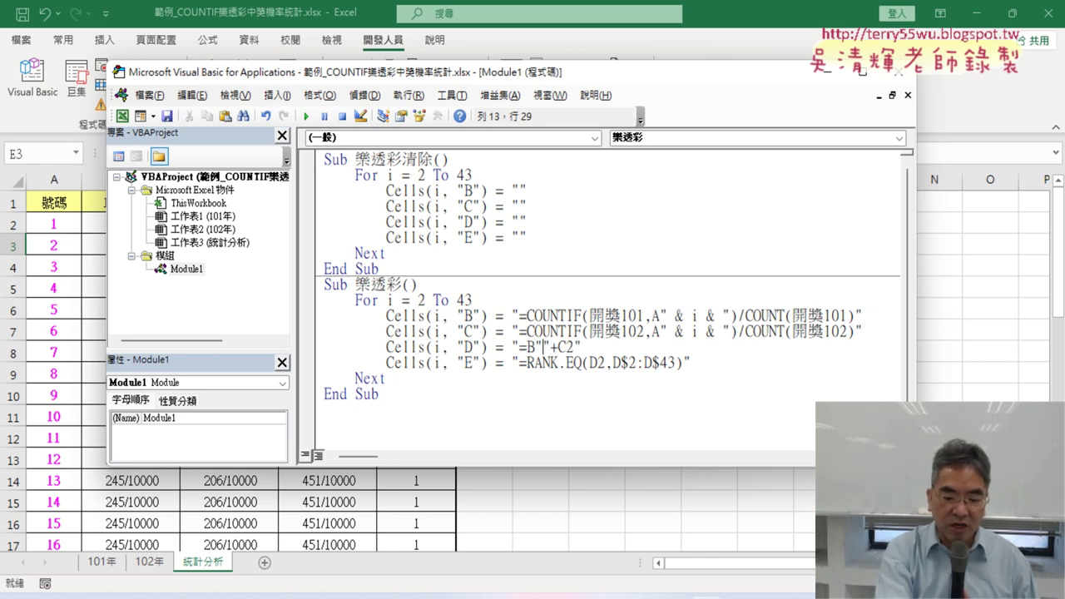
{"action": "type", "text": "&&"}
{"action": "key", "text": "Left"}
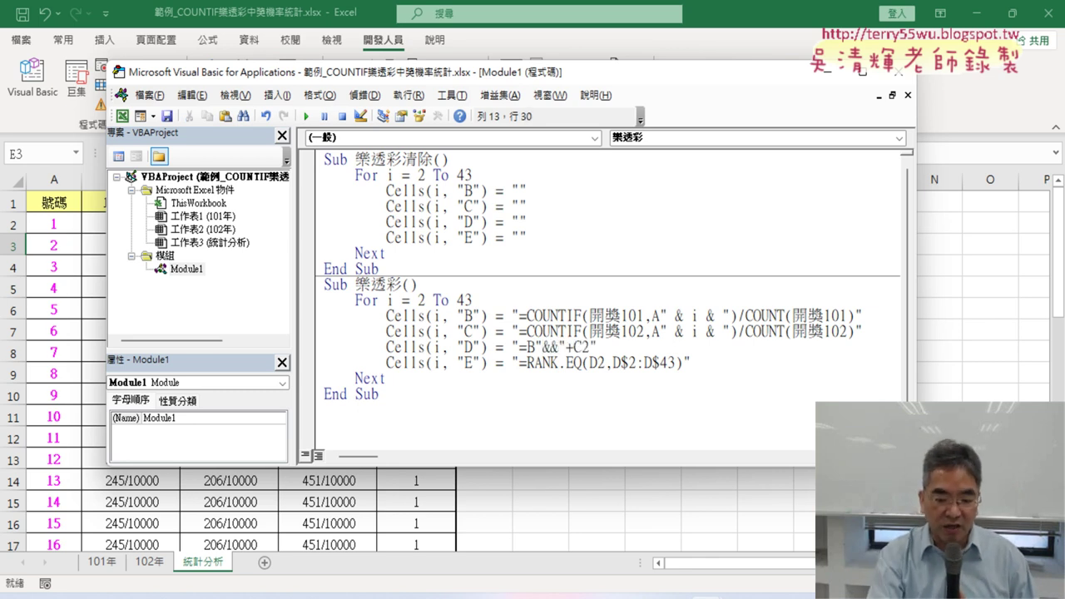
{"action": "type", "text": "i"}
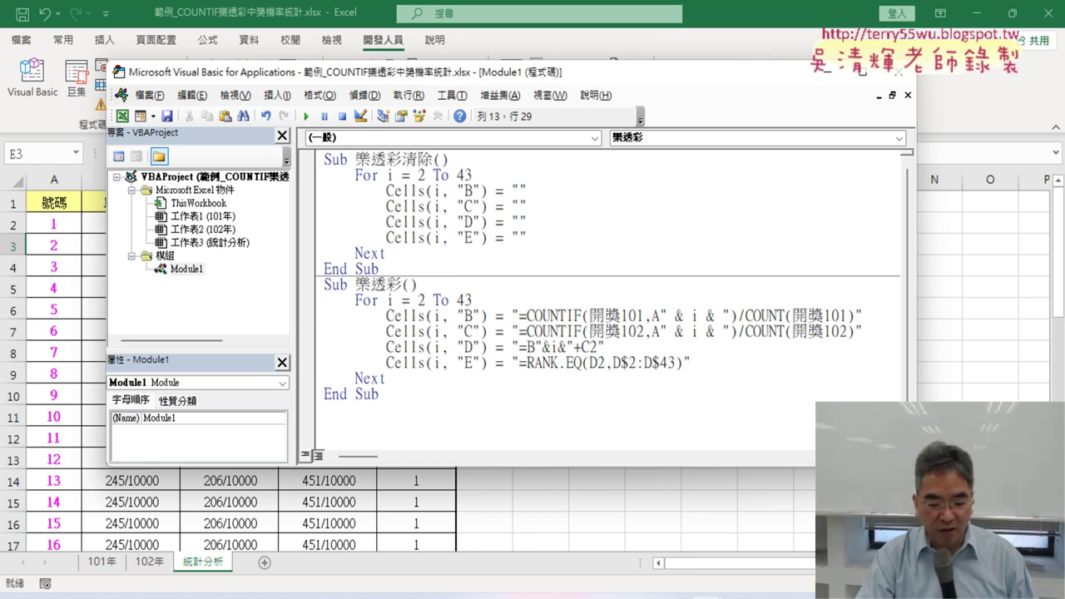
{"action": "key", "text": "space"}
{"action": "key", "text": "Right"}
{"action": "key", "text": "space"}
{"action": "key", "text": "Right"}
{"action": "key", "text": "space"}
{"action": "key", "text": "Right"}
{"action": "key", "text": "space"}
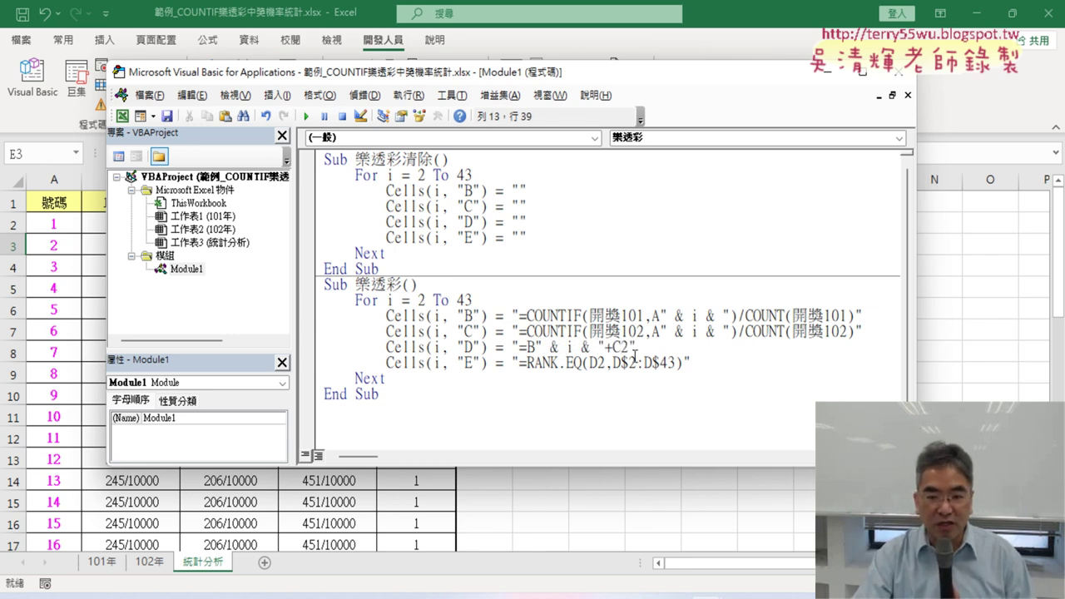
- Replace the fixed 2 after C with " & i so column D builds =B<i>+C<i>
{"action": "left_click_drag", "start_coordinate": [622, 347], "coordinate": [629, 347]}
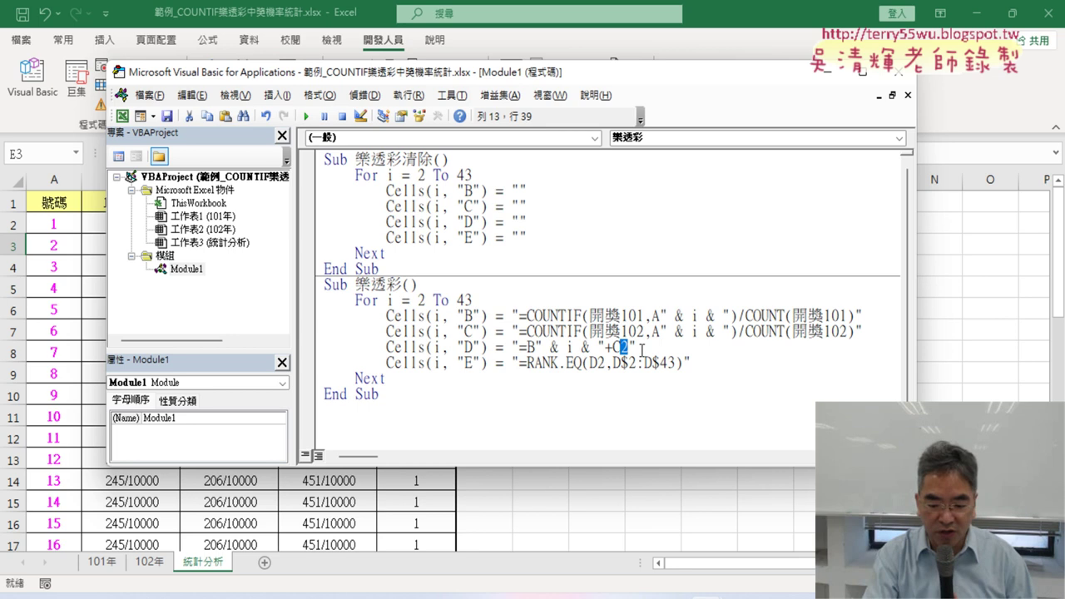
{"action": "type", "text": "\" "}
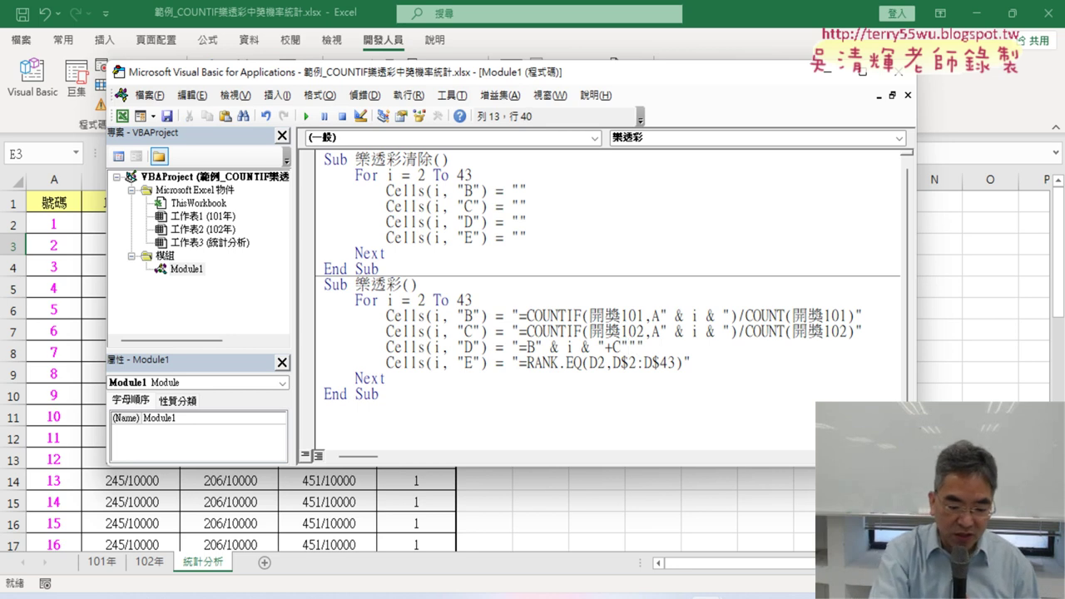
{"action": "type", "text": "& i&"}
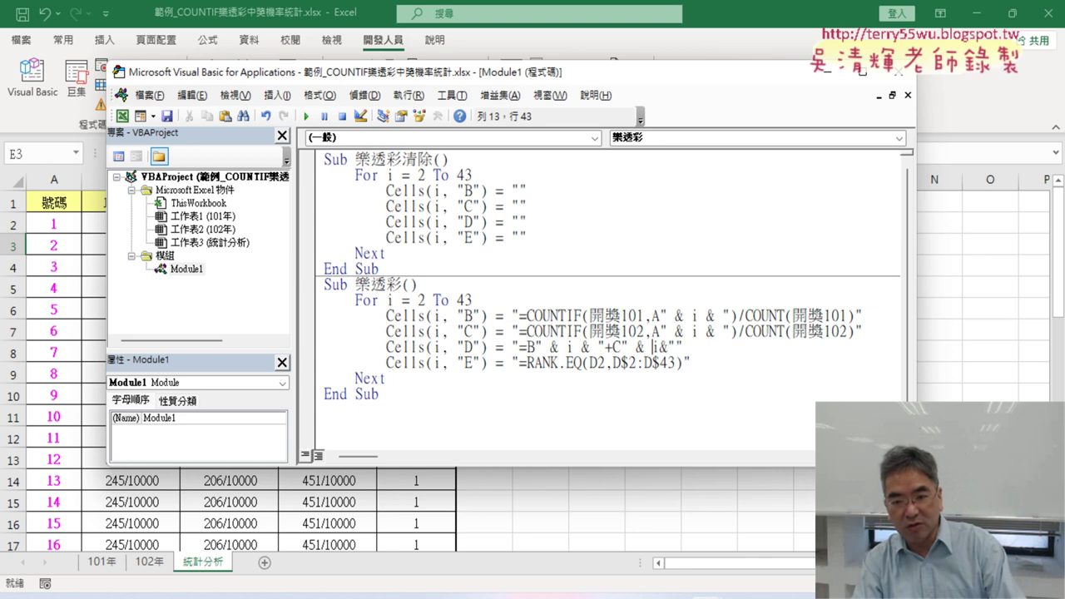
{"action": "left_click", "coordinate": [665, 347]}
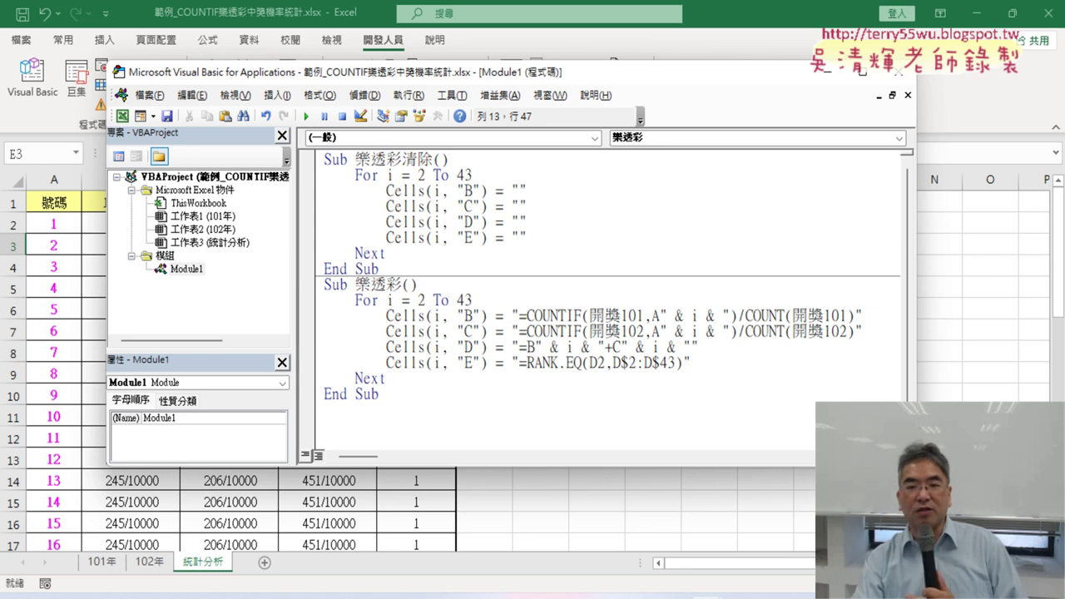
- Replace the 2 in RANK.EQ(D2 with " & i & ", spaced around the ampersands
{"action": "left_click_drag", "start_coordinate": [596, 363], "coordinate": [605, 363]}
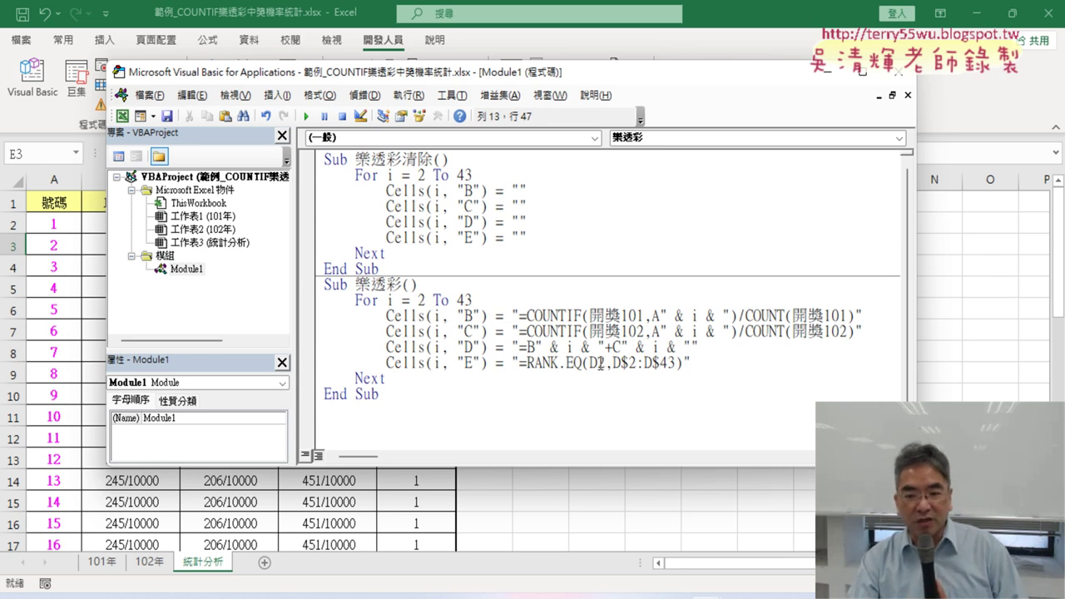
{"action": "type", "text": "\"\""}
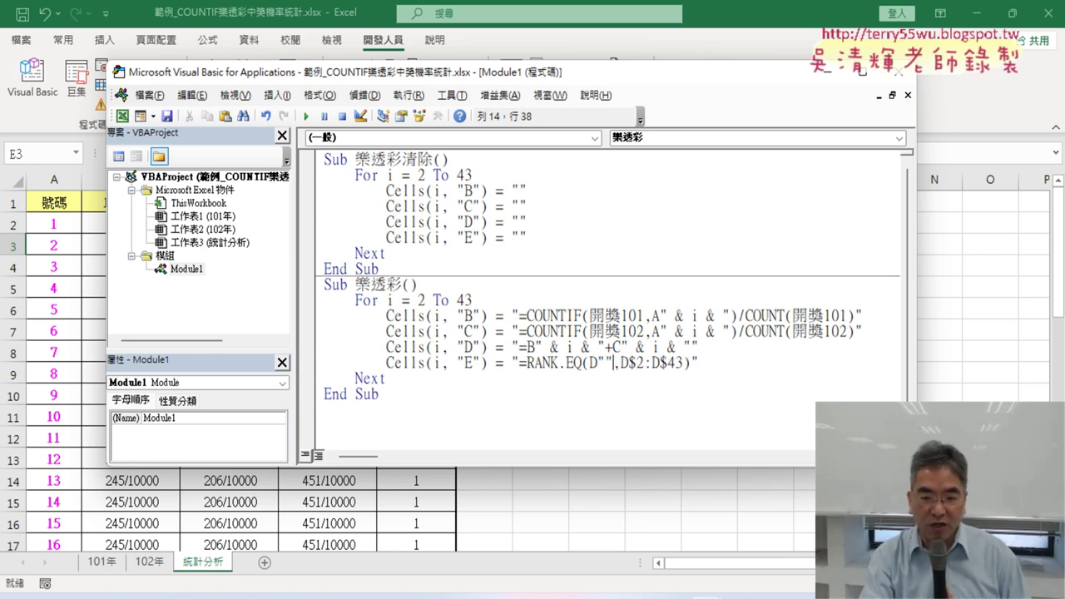
{"action": "type", "text": "&&"}
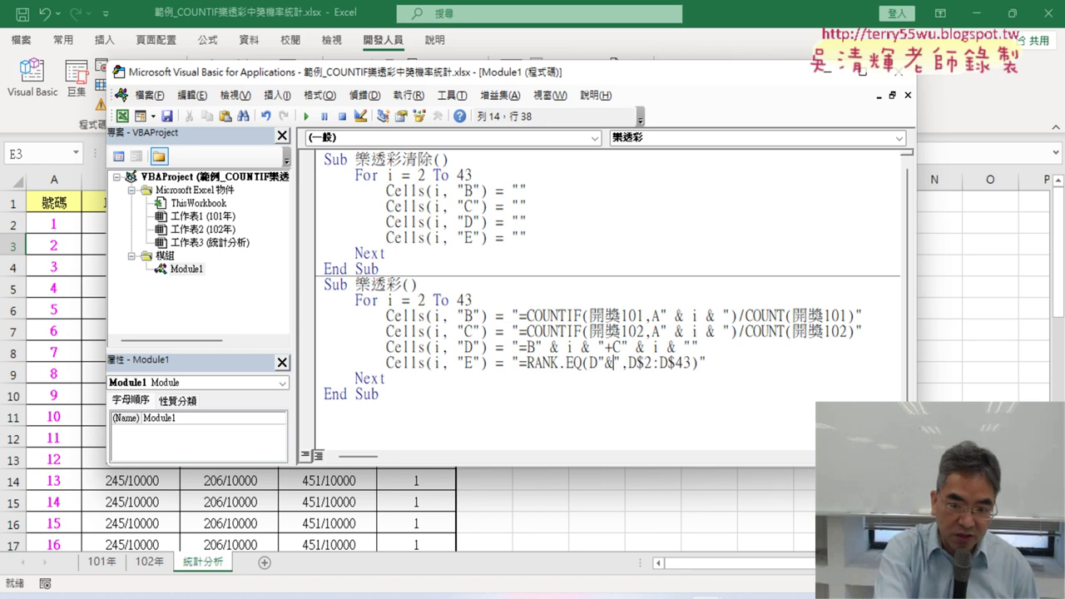
{"action": "key", "text": "Left"}
{"action": "type", "text": "i"}
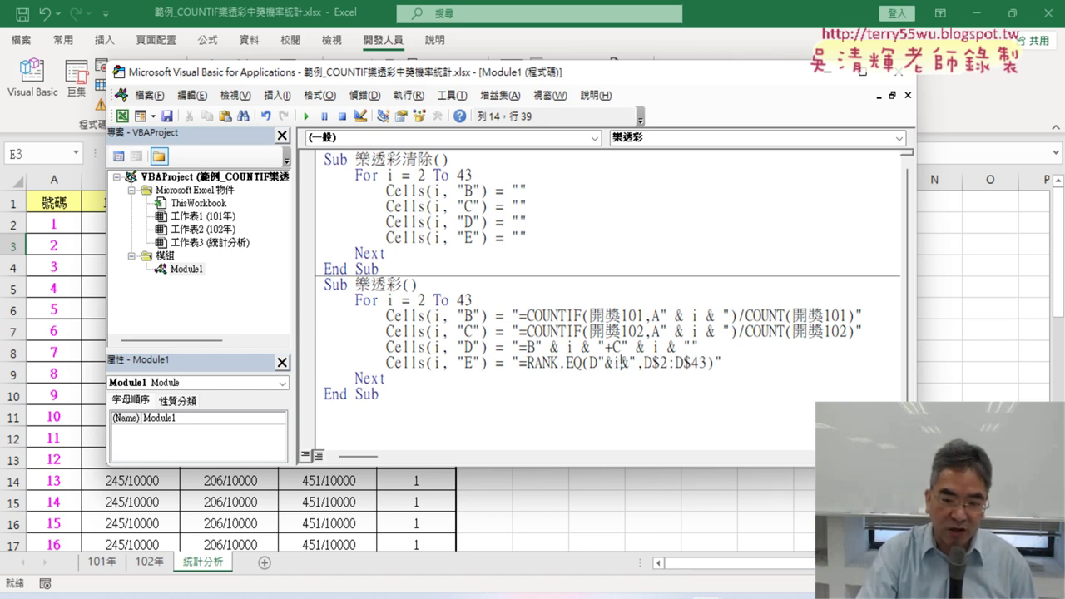
{"action": "left_click", "coordinate": [606, 363]}
{"action": "key", "text": "space"}
{"action": "key", "text": "Right"}
{"action": "key", "text": "space"}
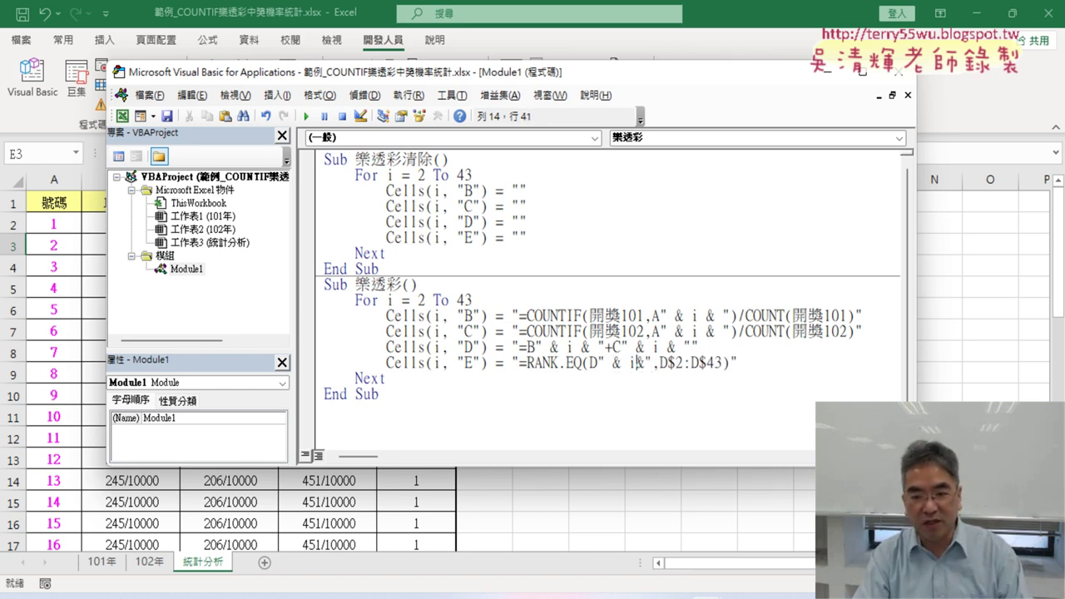
{"action": "key", "text": "Right"}
{"action": "key", "text": "space"}
{"action": "key", "text": "Right"}
{"action": "key", "text": "space"}
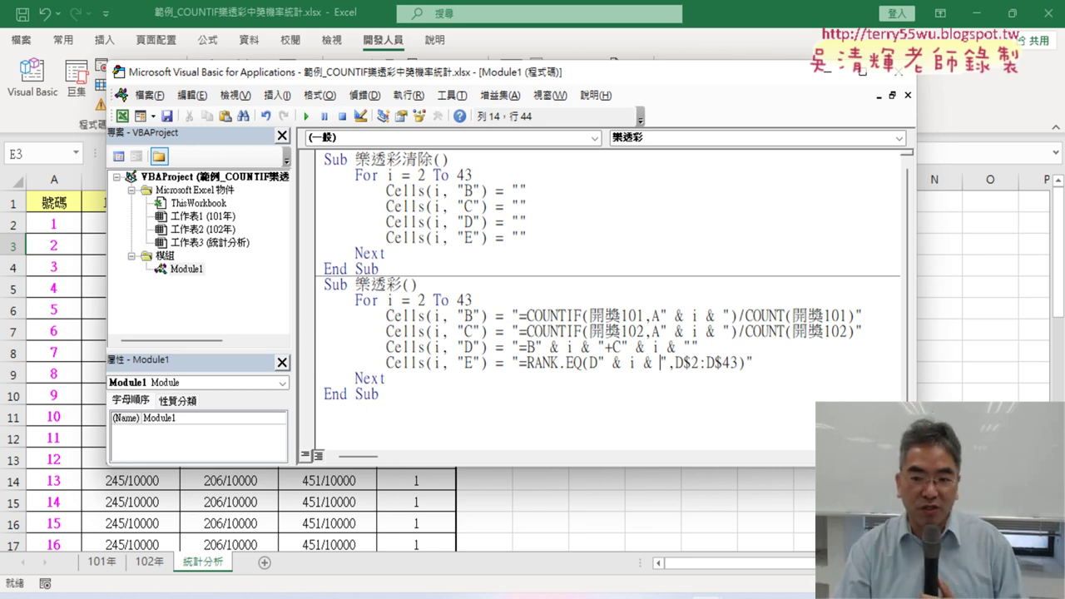
- Compare the edit with the 開獎101 row concatenation and move the code window aside
{"action": "left_click", "coordinate": [683, 316]}
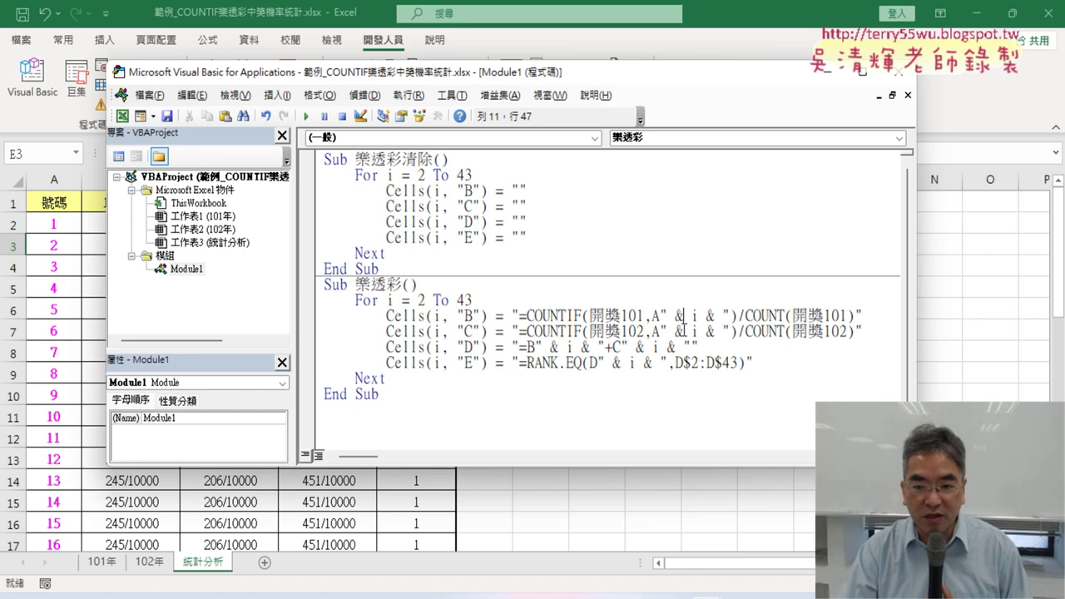
{"action": "left_click", "coordinate": [617, 363]}
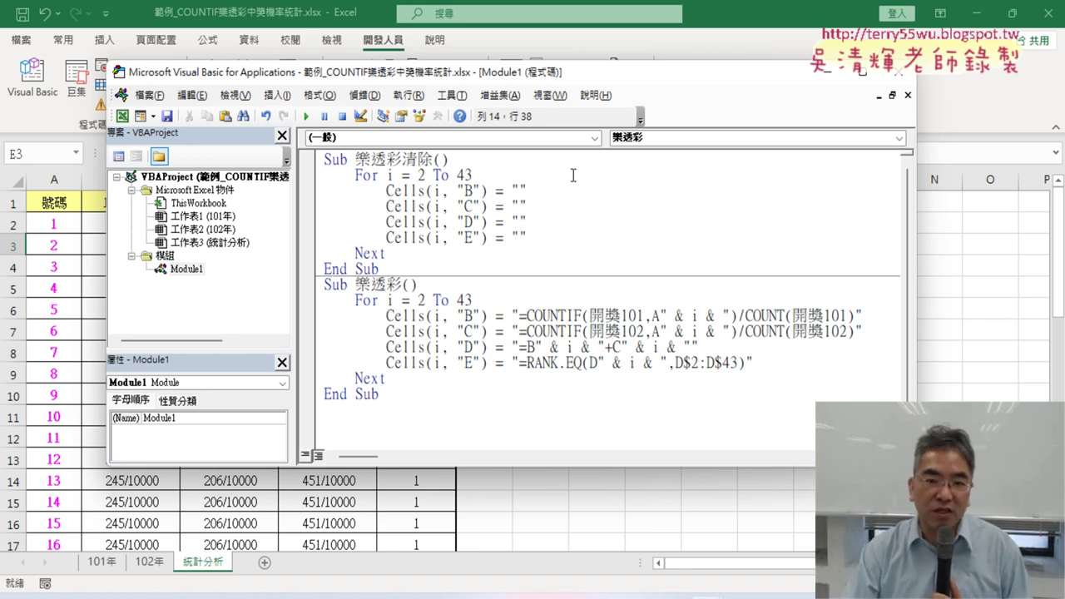
{"action": "left_click_drag", "start_coordinate": [546, 77], "coordinate": [910, 89]}
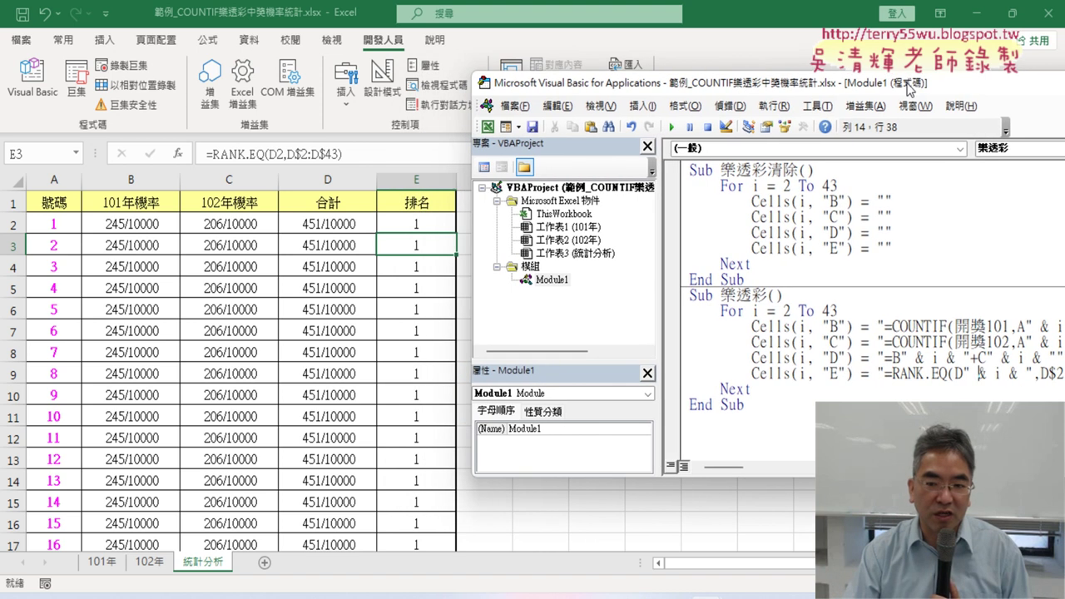
- Run 樂透彩, then 樂透彩清除, then 樂透彩 again, and widen the code pane
{"action": "left_click", "coordinate": [835, 342]}
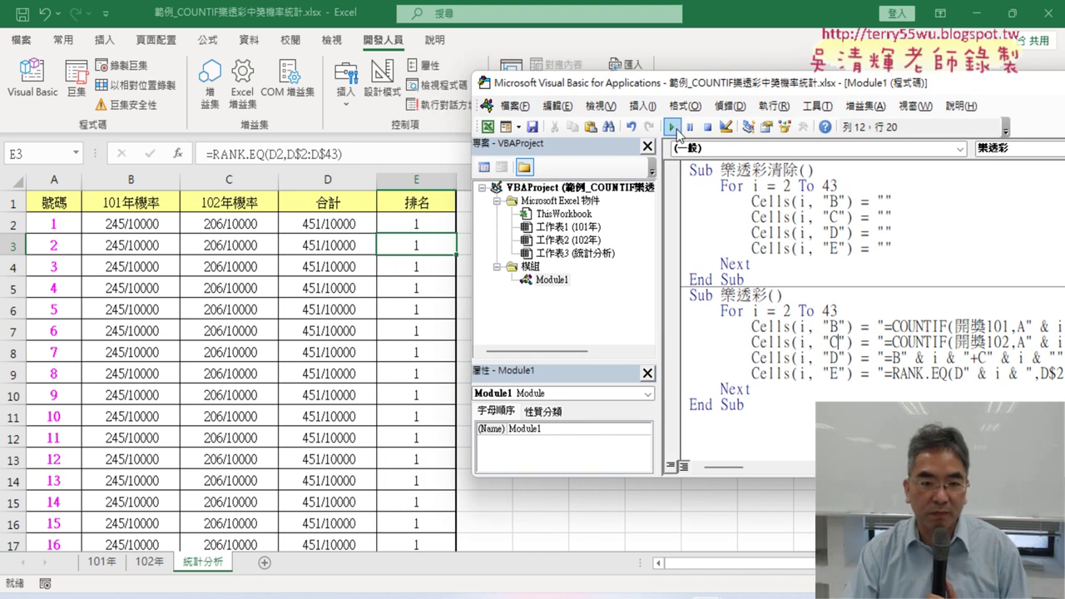
{"action": "left_click", "coordinate": [671, 127]}
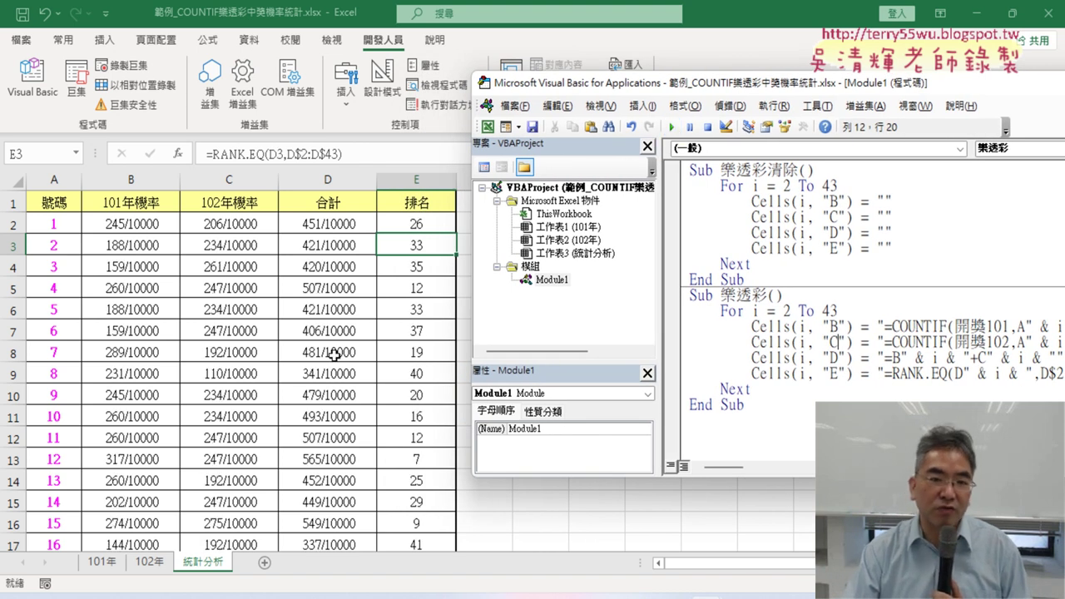
{"action": "left_click", "coordinate": [835, 221]}
{"action": "left_click", "coordinate": [672, 128]}
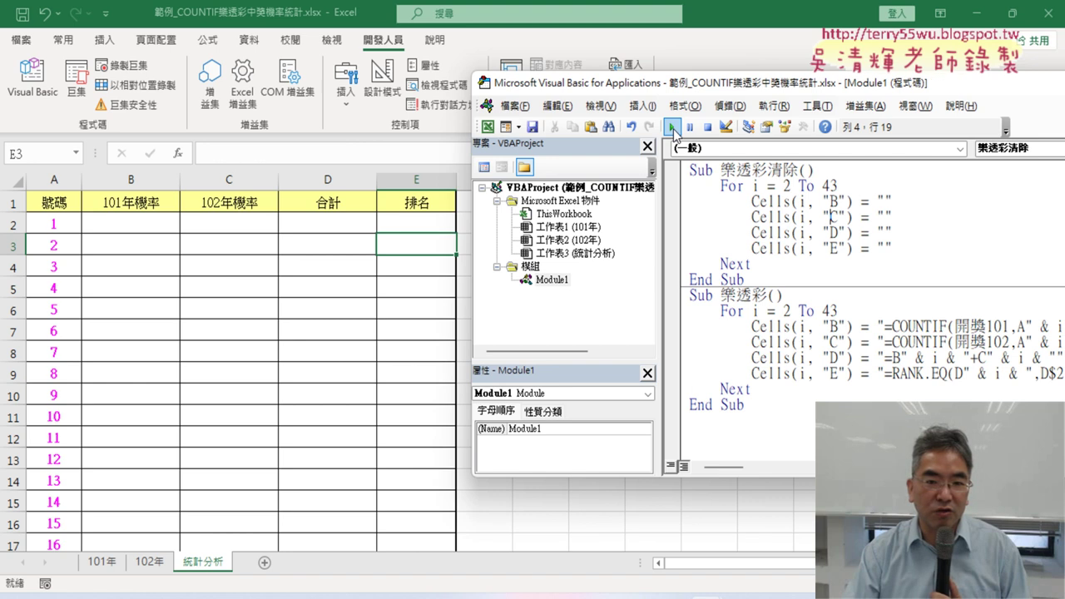
{"action": "left_click", "coordinate": [780, 326]}
{"action": "left_click", "coordinate": [672, 128]}
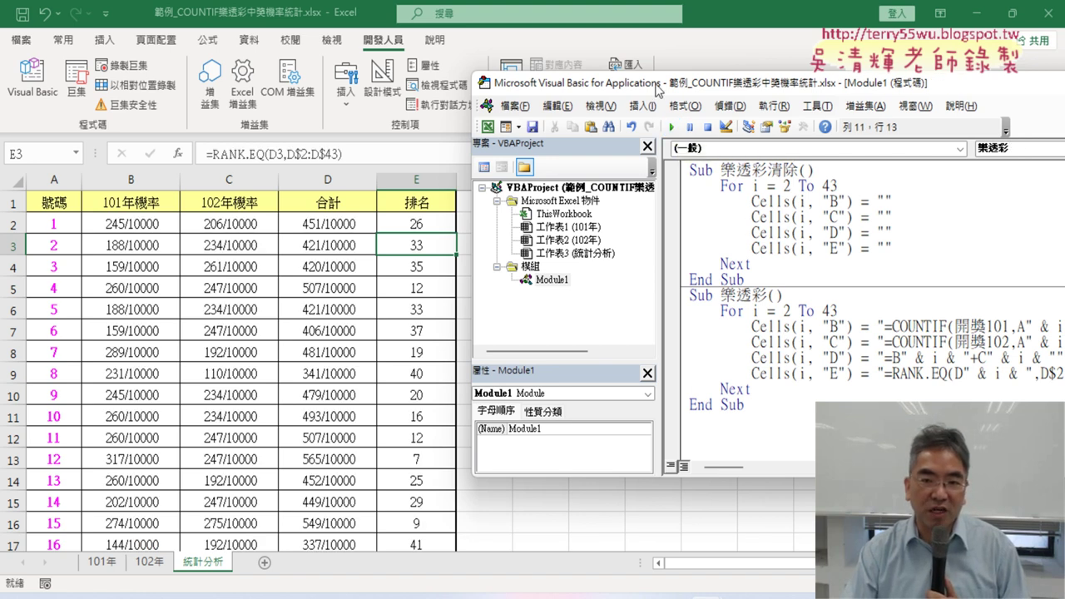
{"action": "left_click_drag", "start_coordinate": [673, 83], "coordinate": [774, 88]}
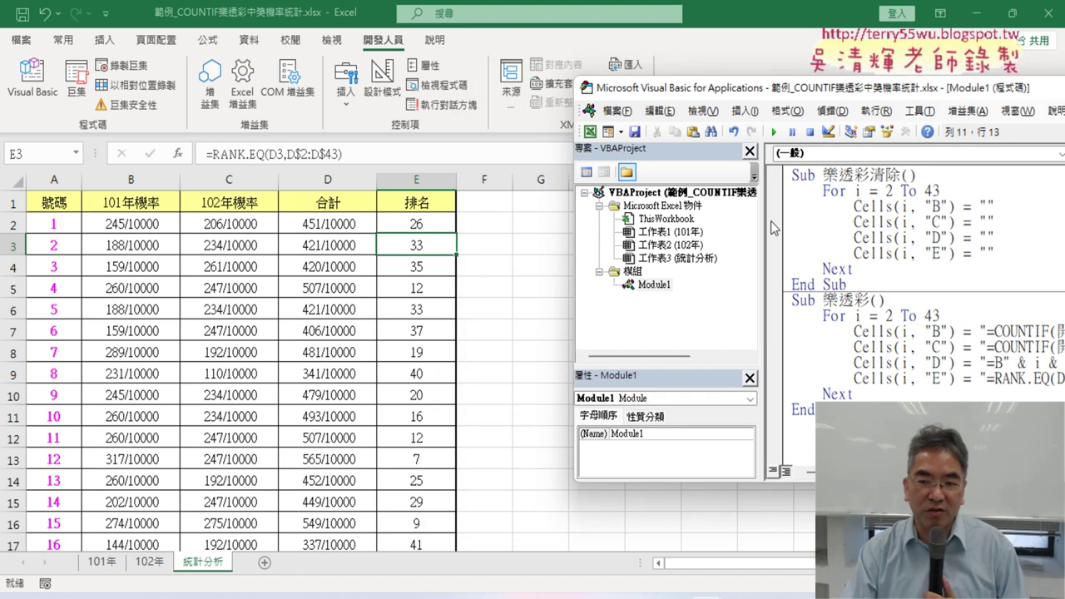
{"action": "left_click_drag", "start_coordinate": [762, 229], "coordinate": [679, 232]}
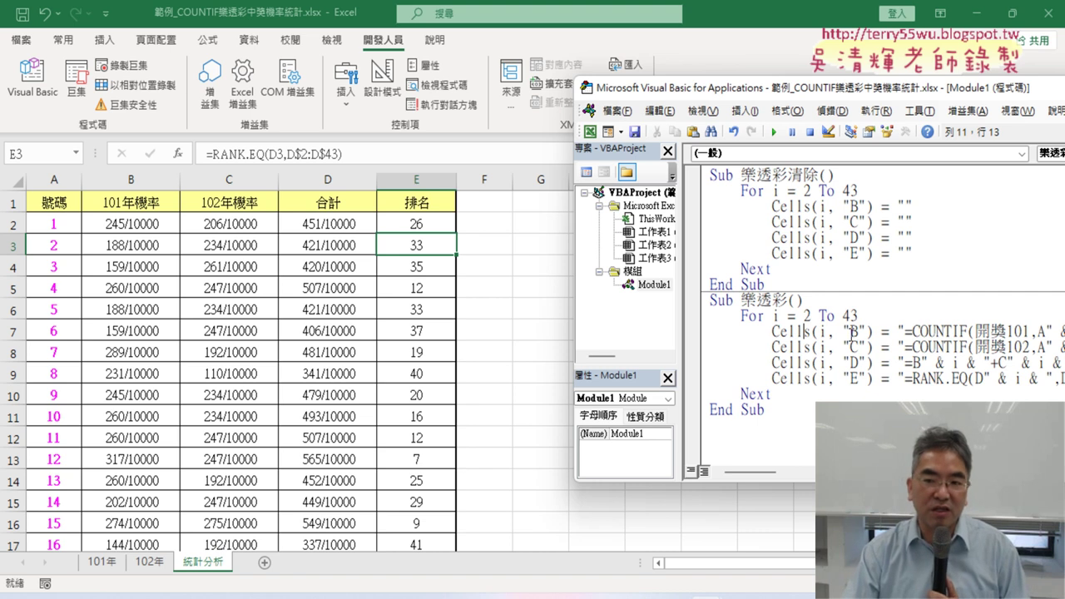
- Highlight the macro names 樂透彩清除 and 樂透彩, then open the Developer Insert controls list
{"action": "left_click_drag", "start_coordinate": [740, 175], "coordinate": [821, 175]}
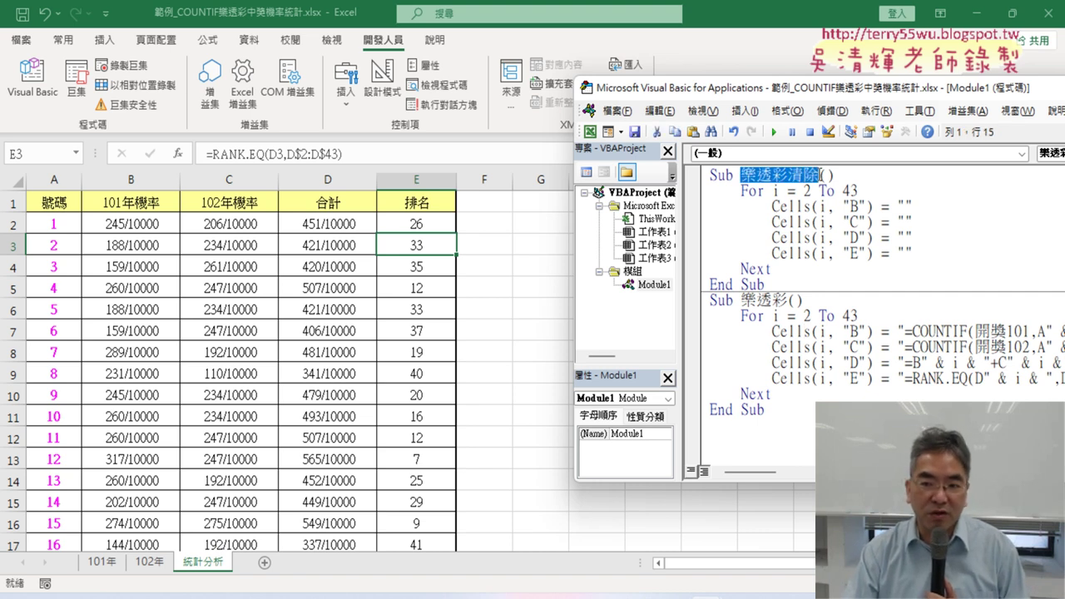
{"action": "left_click_drag", "start_coordinate": [741, 301], "coordinate": [787, 301]}
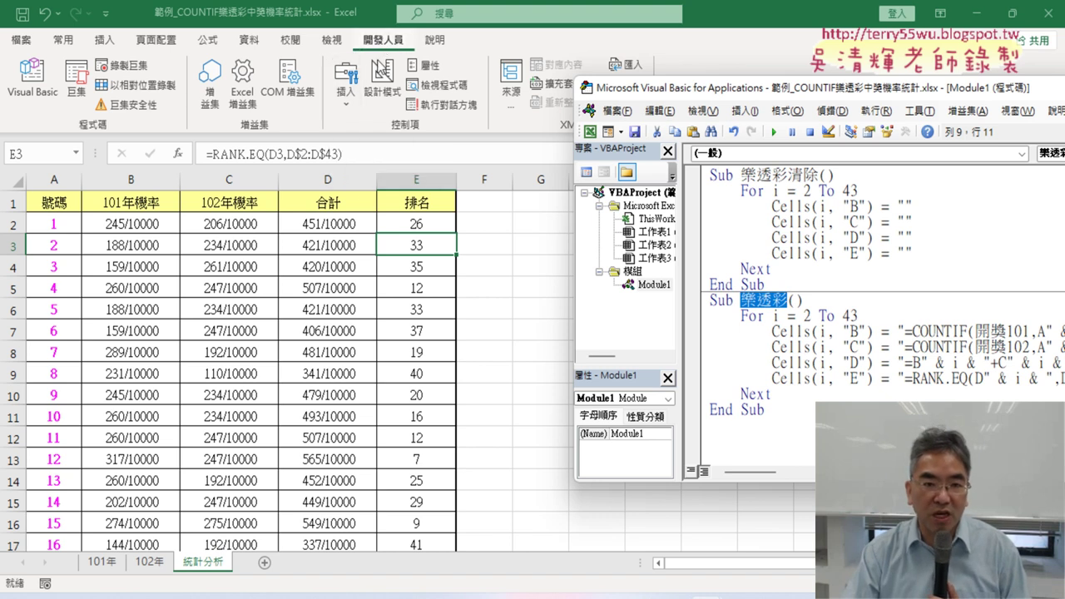
{"action": "left_click", "coordinate": [347, 102]}
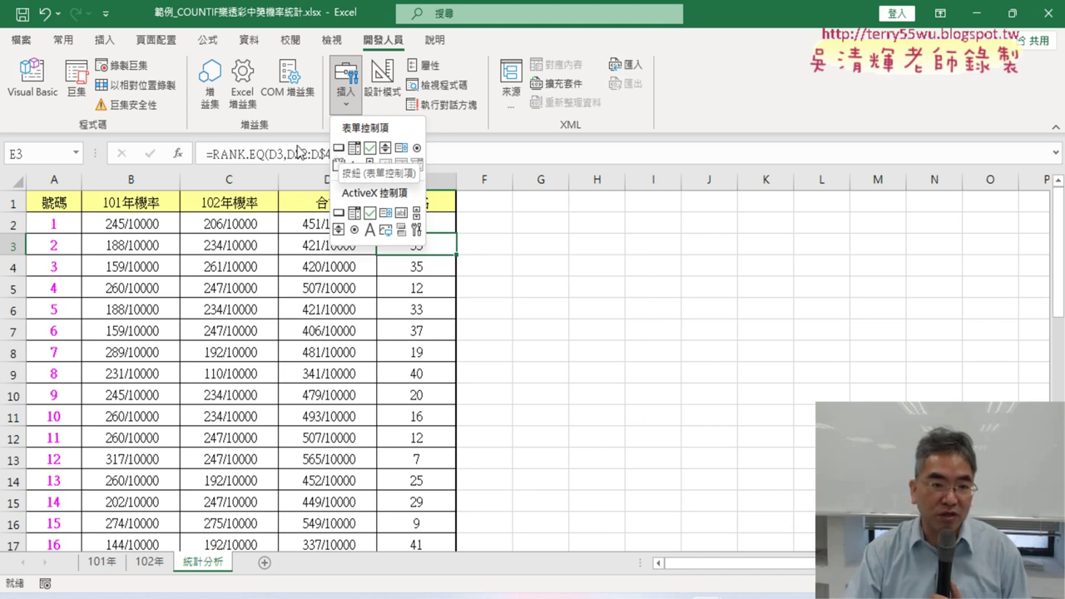
- Bring the VBA code window back, shifted left and widened to show full COUNTIF lines
{"action": "left_click", "coordinate": [39, 90]}
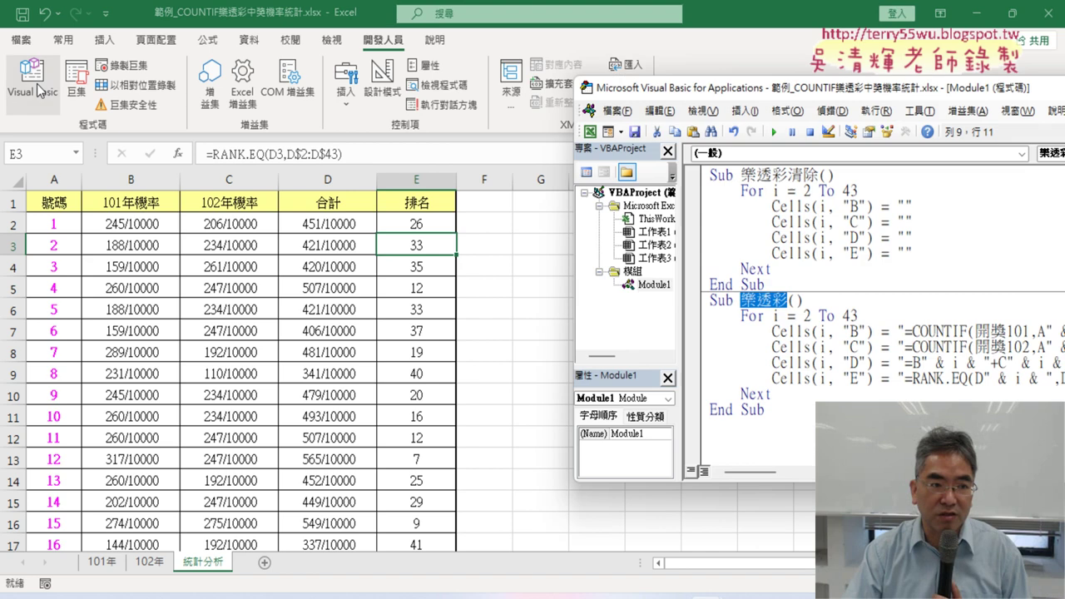
{"action": "left_click_drag", "start_coordinate": [707, 86], "coordinate": [241, 94]}
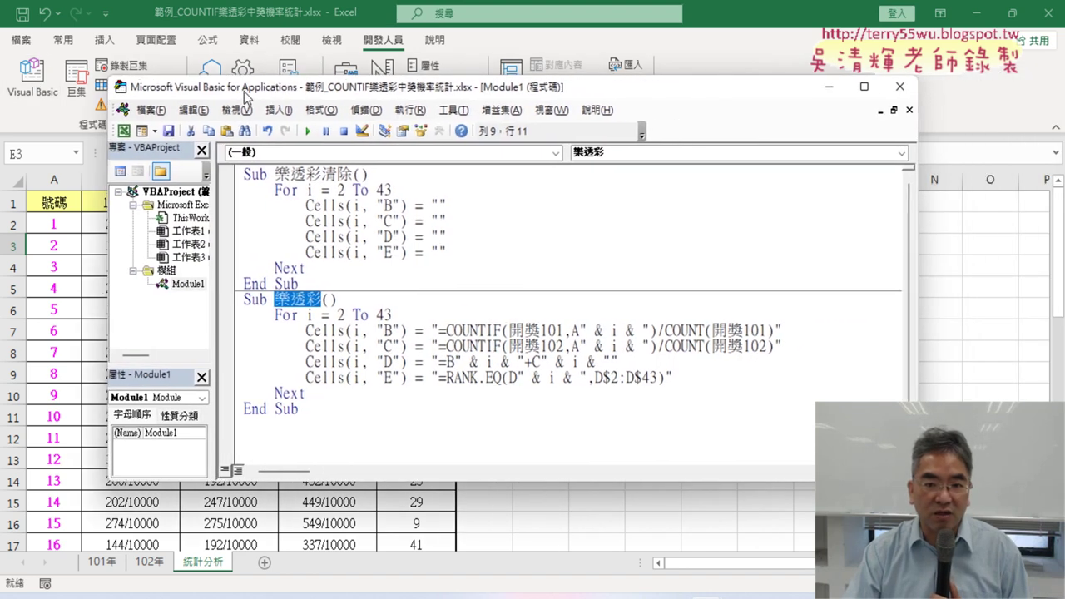
{"action": "left_click_drag", "start_coordinate": [919, 302], "coordinate": [986, 302]}
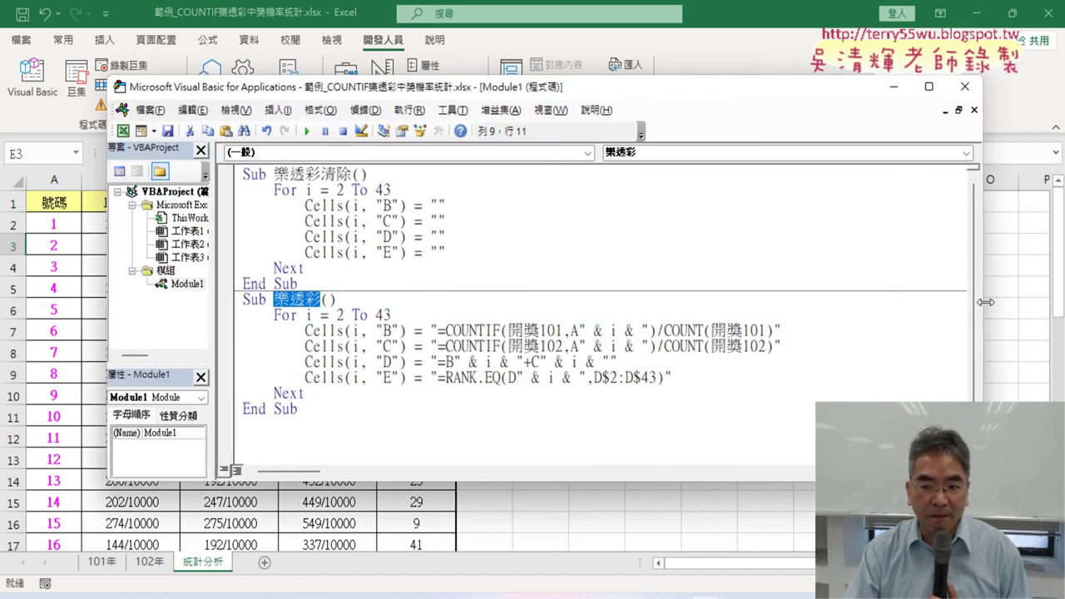
- Highlight the "A" & i row concatenation and its ampersand in the 開獎101 COUNTIF formula
{"action": "left_click_drag", "start_coordinate": [579, 330], "coordinate": [643, 332]}
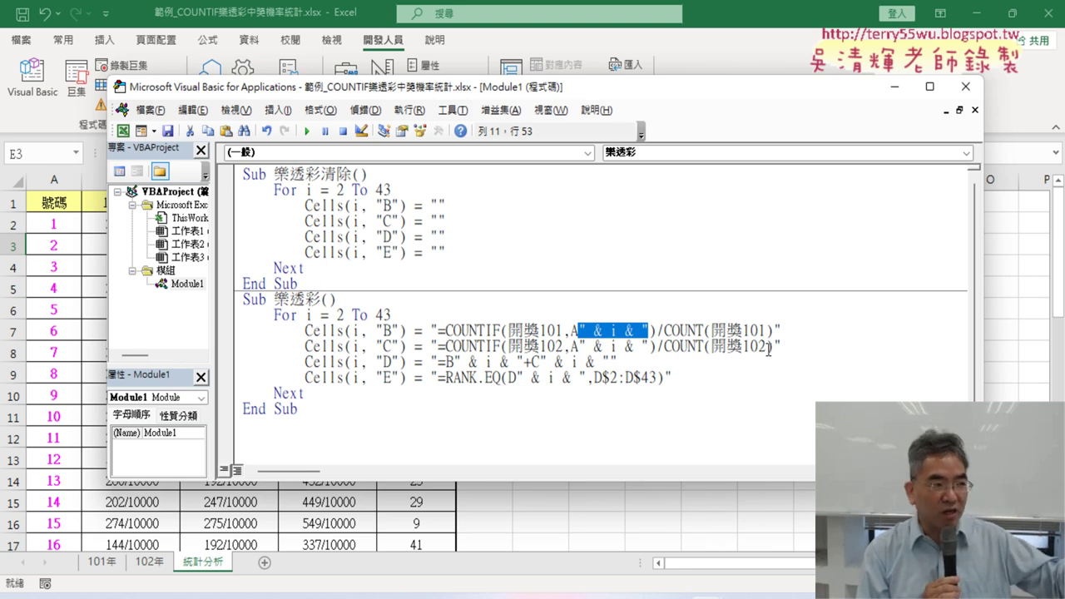
{"action": "left_click", "coordinate": [673, 345]}
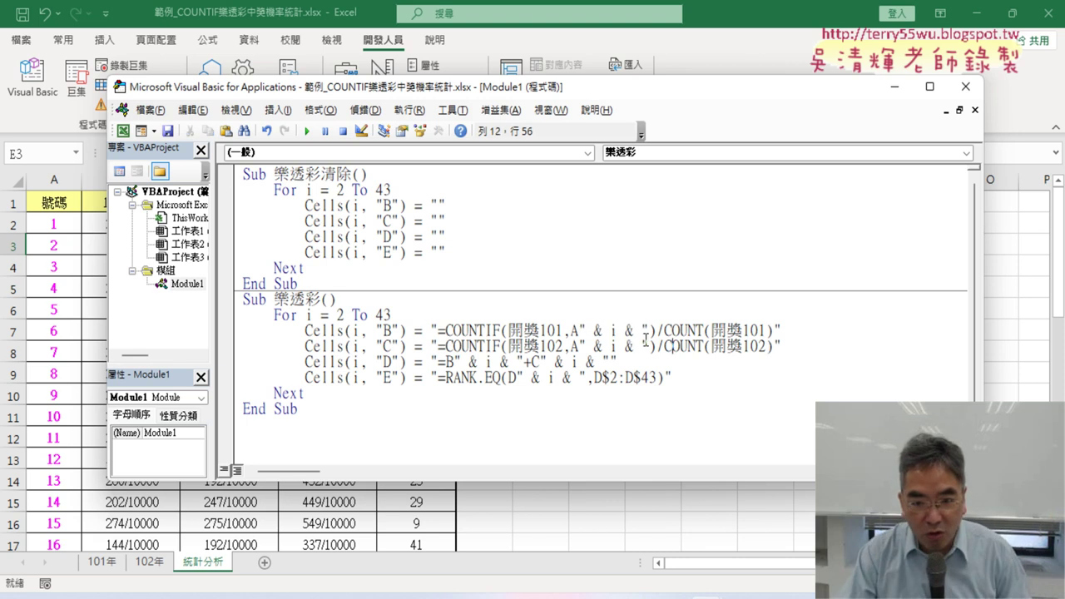
{"action": "left_click_drag", "start_coordinate": [586, 331], "coordinate": [613, 330]}
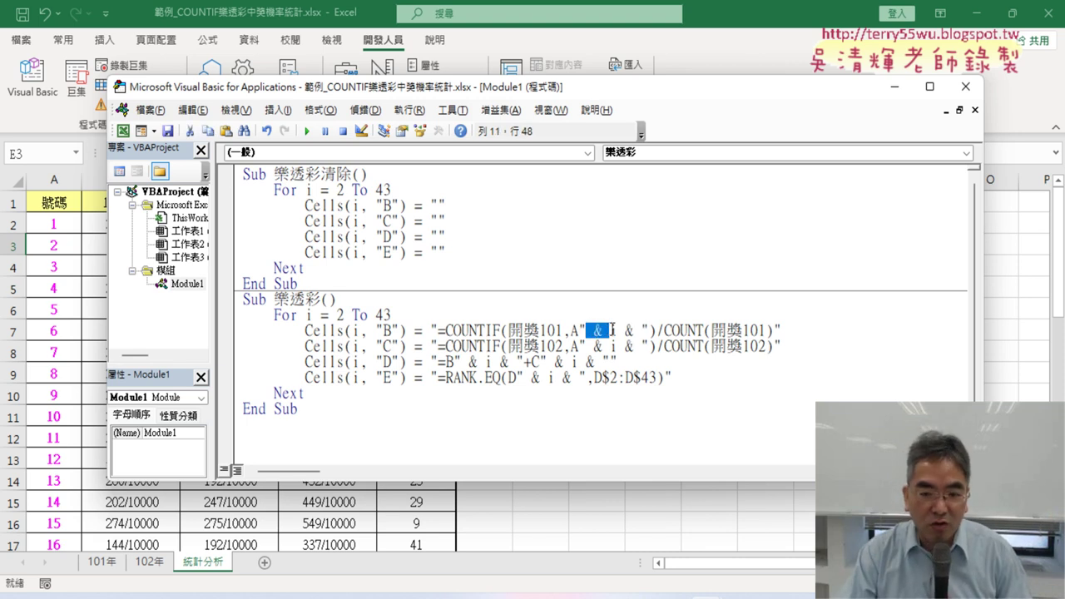